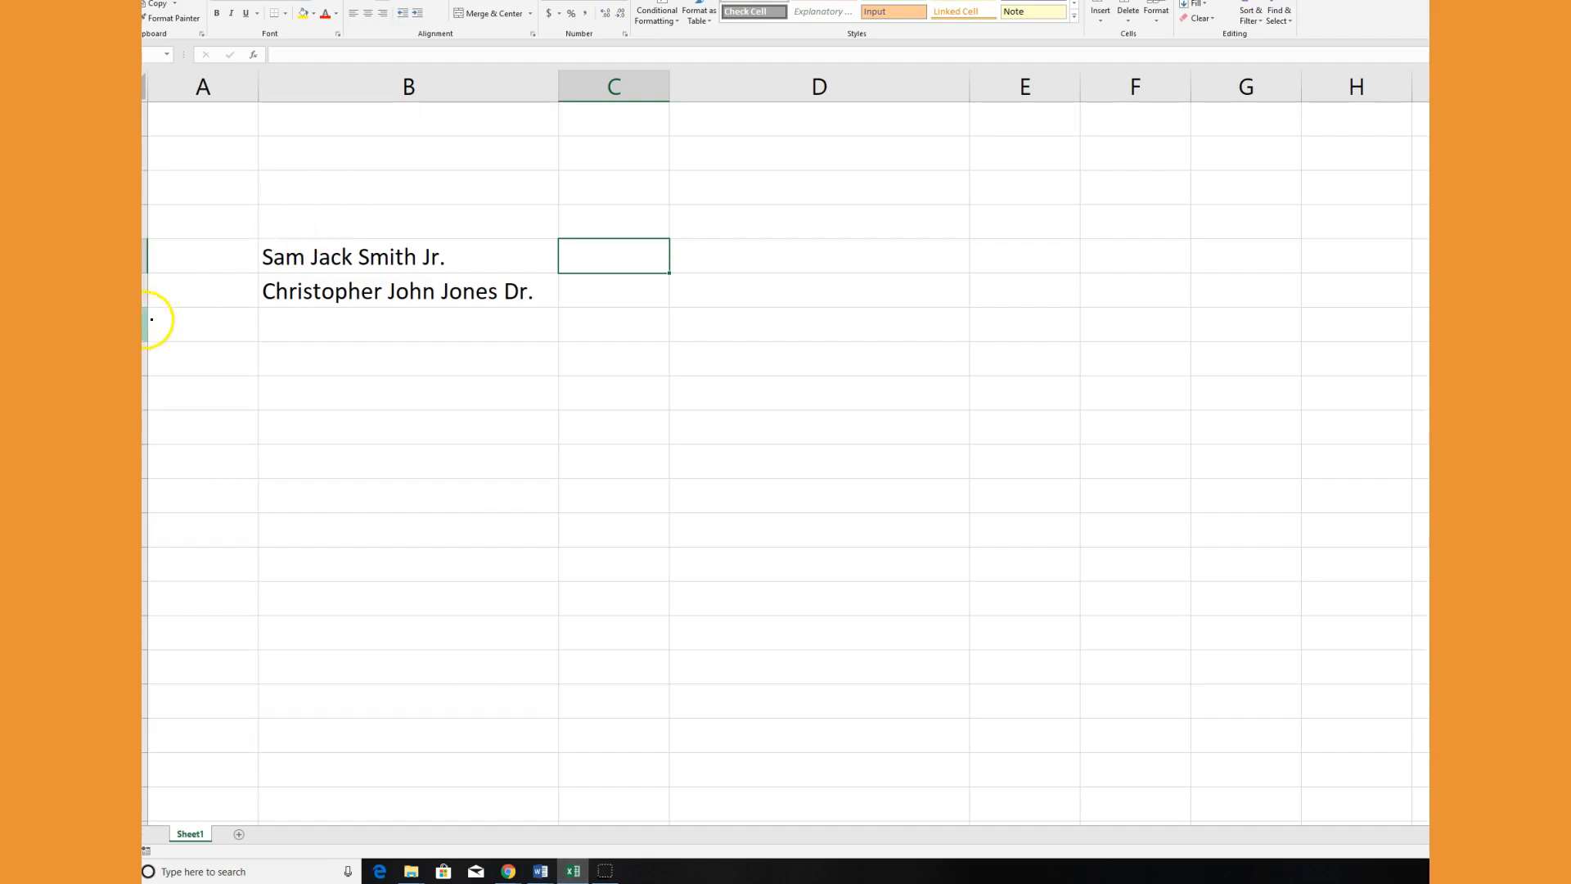
click(146, 295)
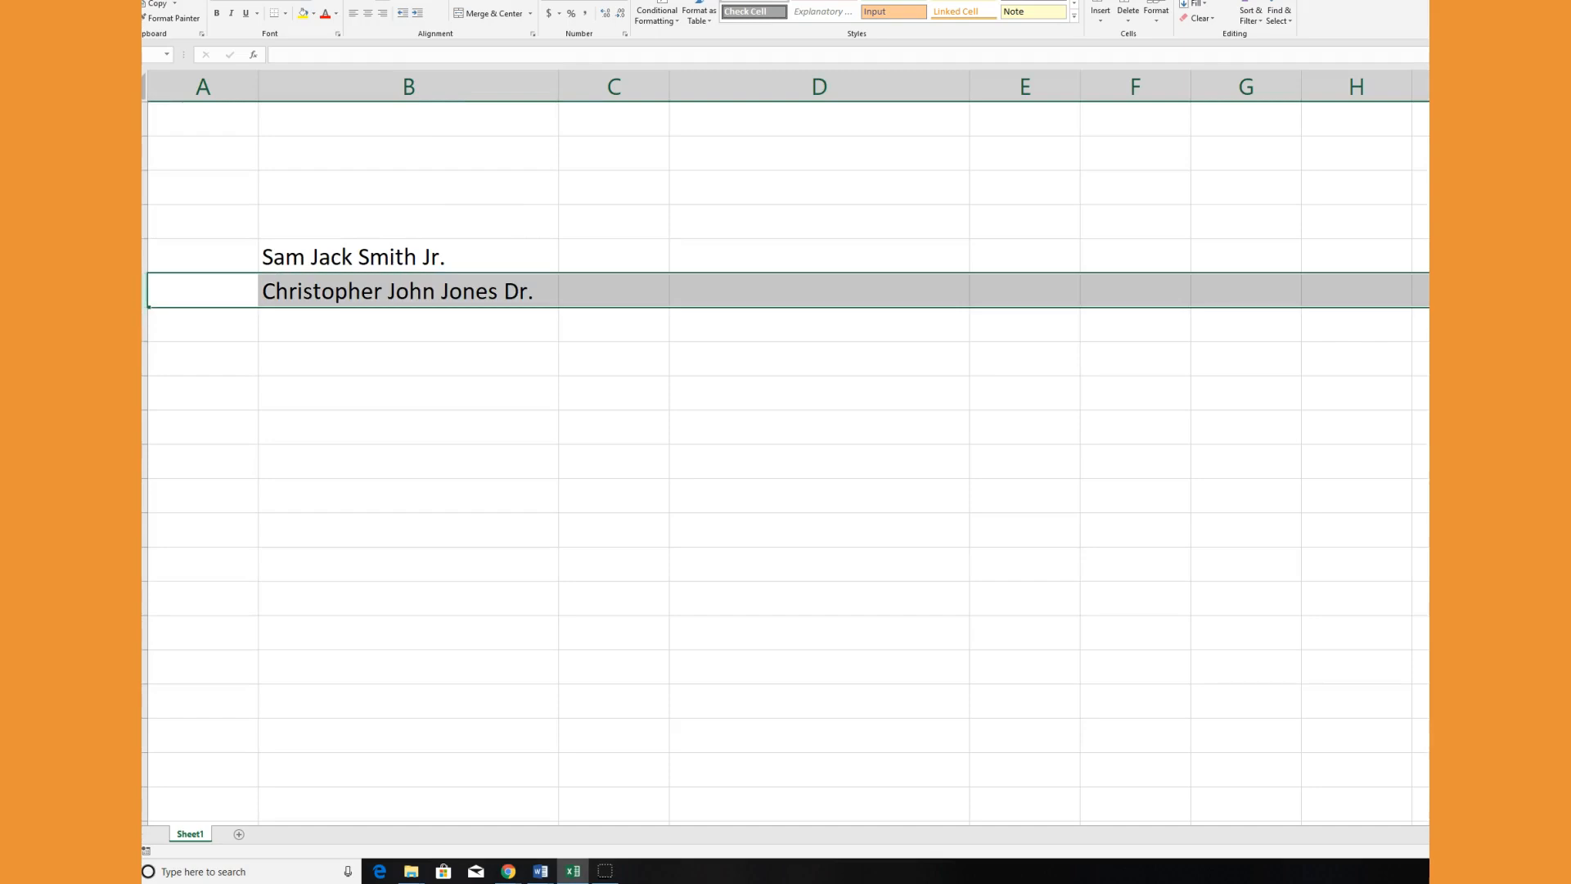
click(145, 325)
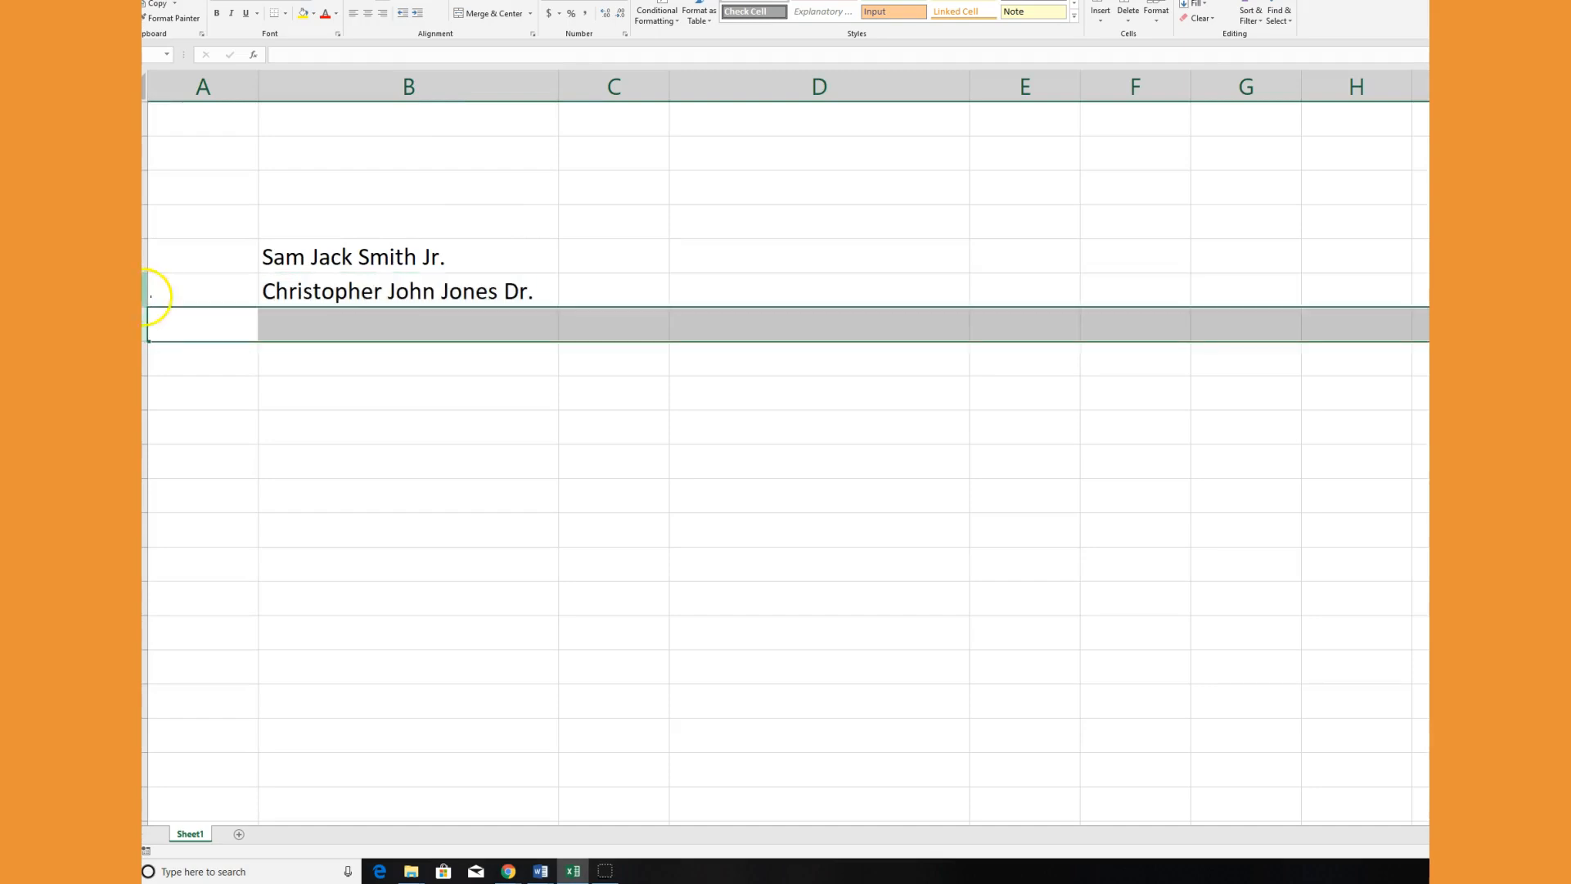
click(148, 293)
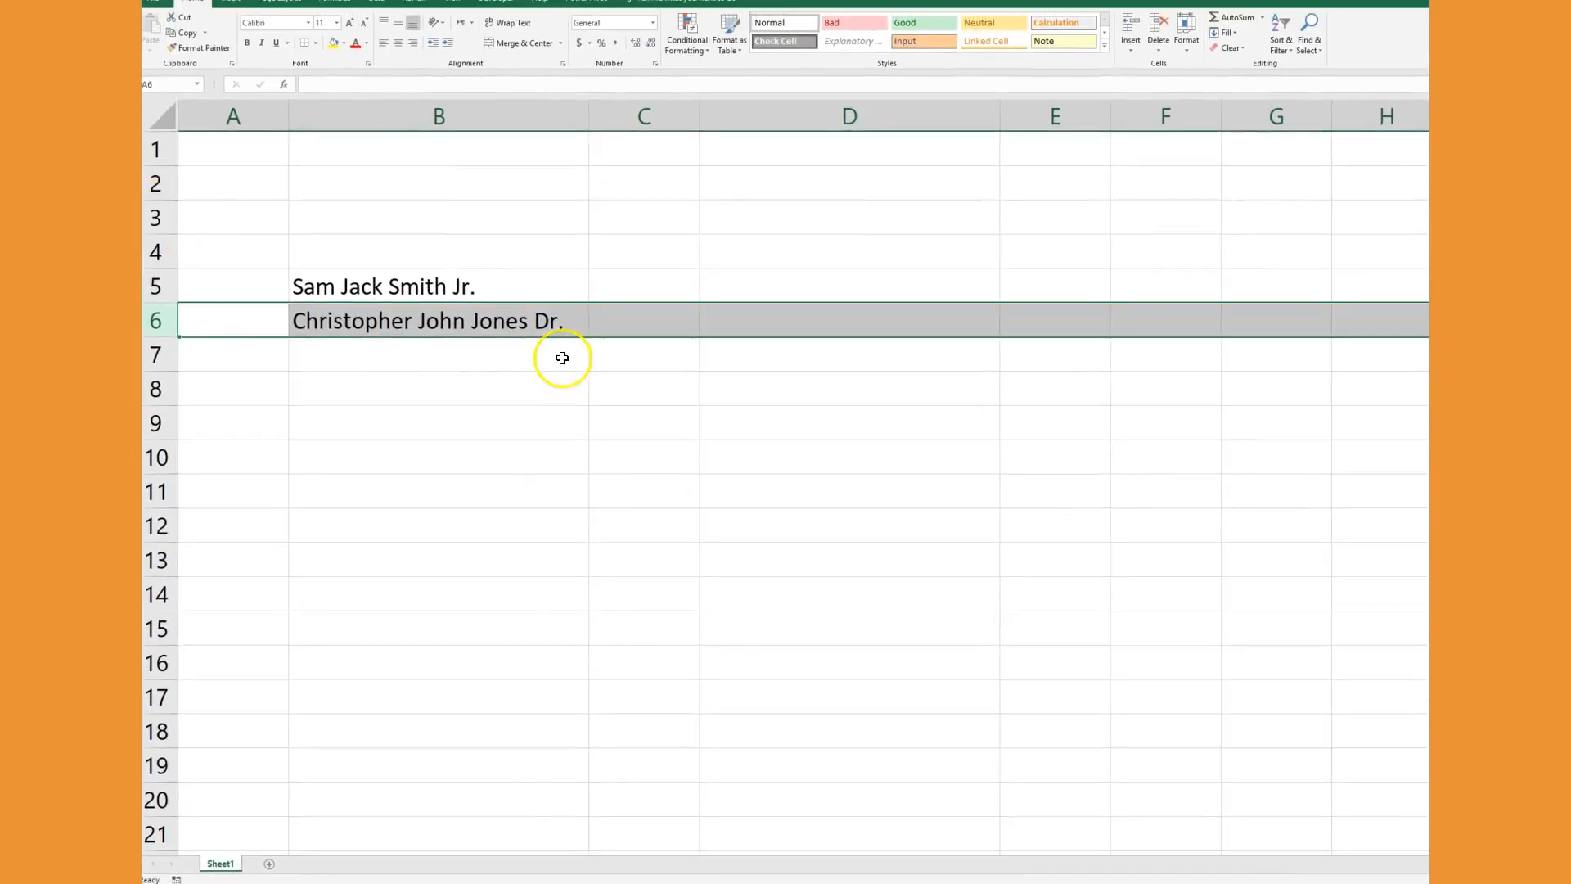
Enter =FIND(" ",B5) in cell C5 to locate the first space, and fill it down to C6
click(613, 294)
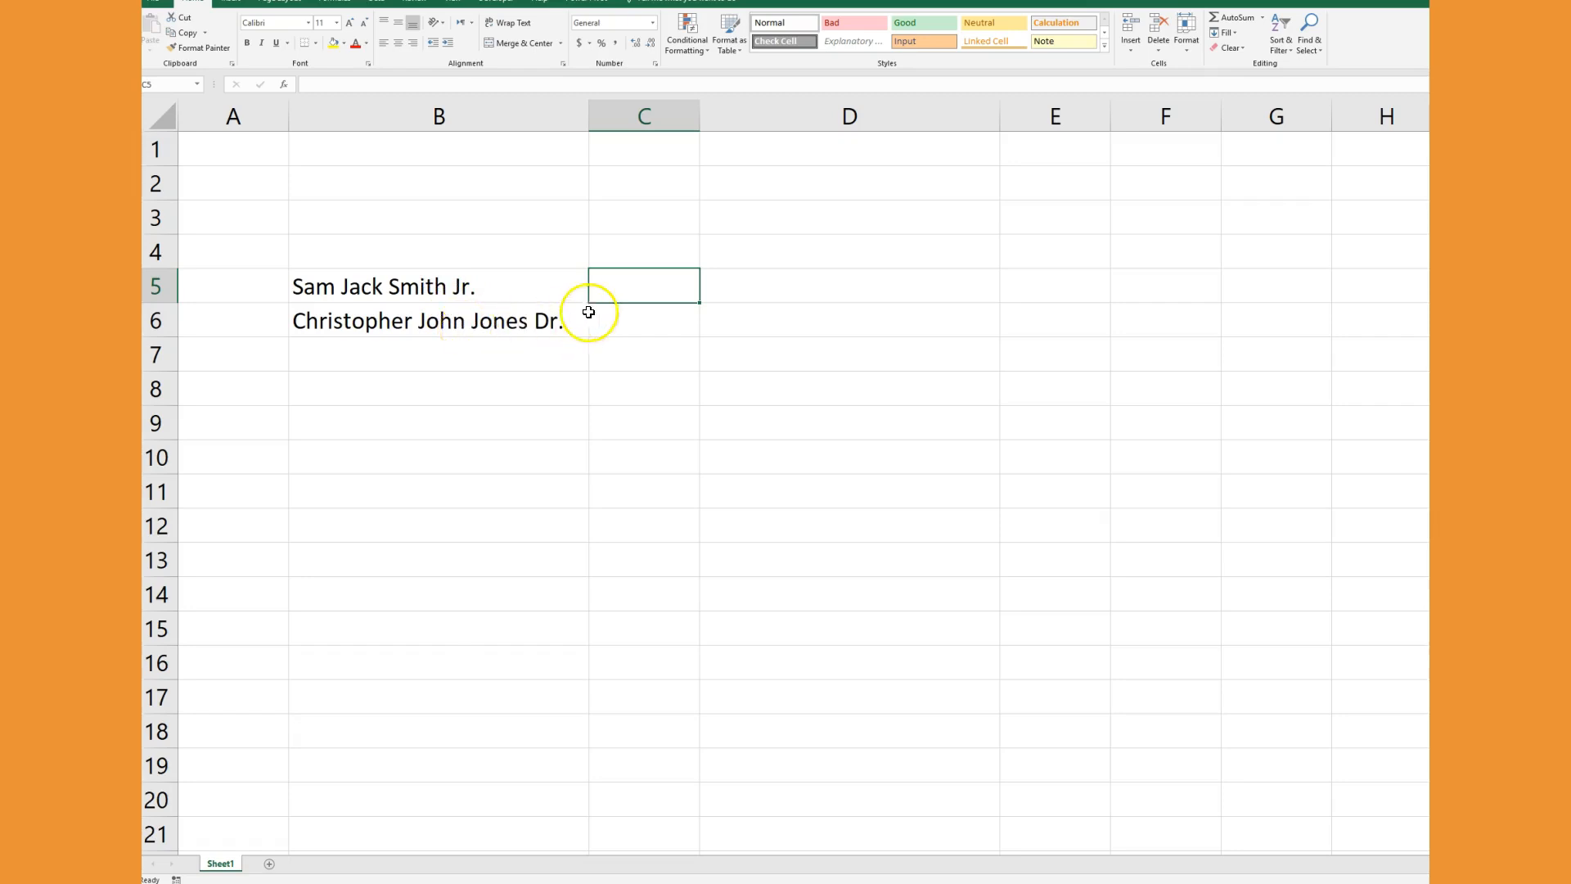
click(615, 284)
text(=find)
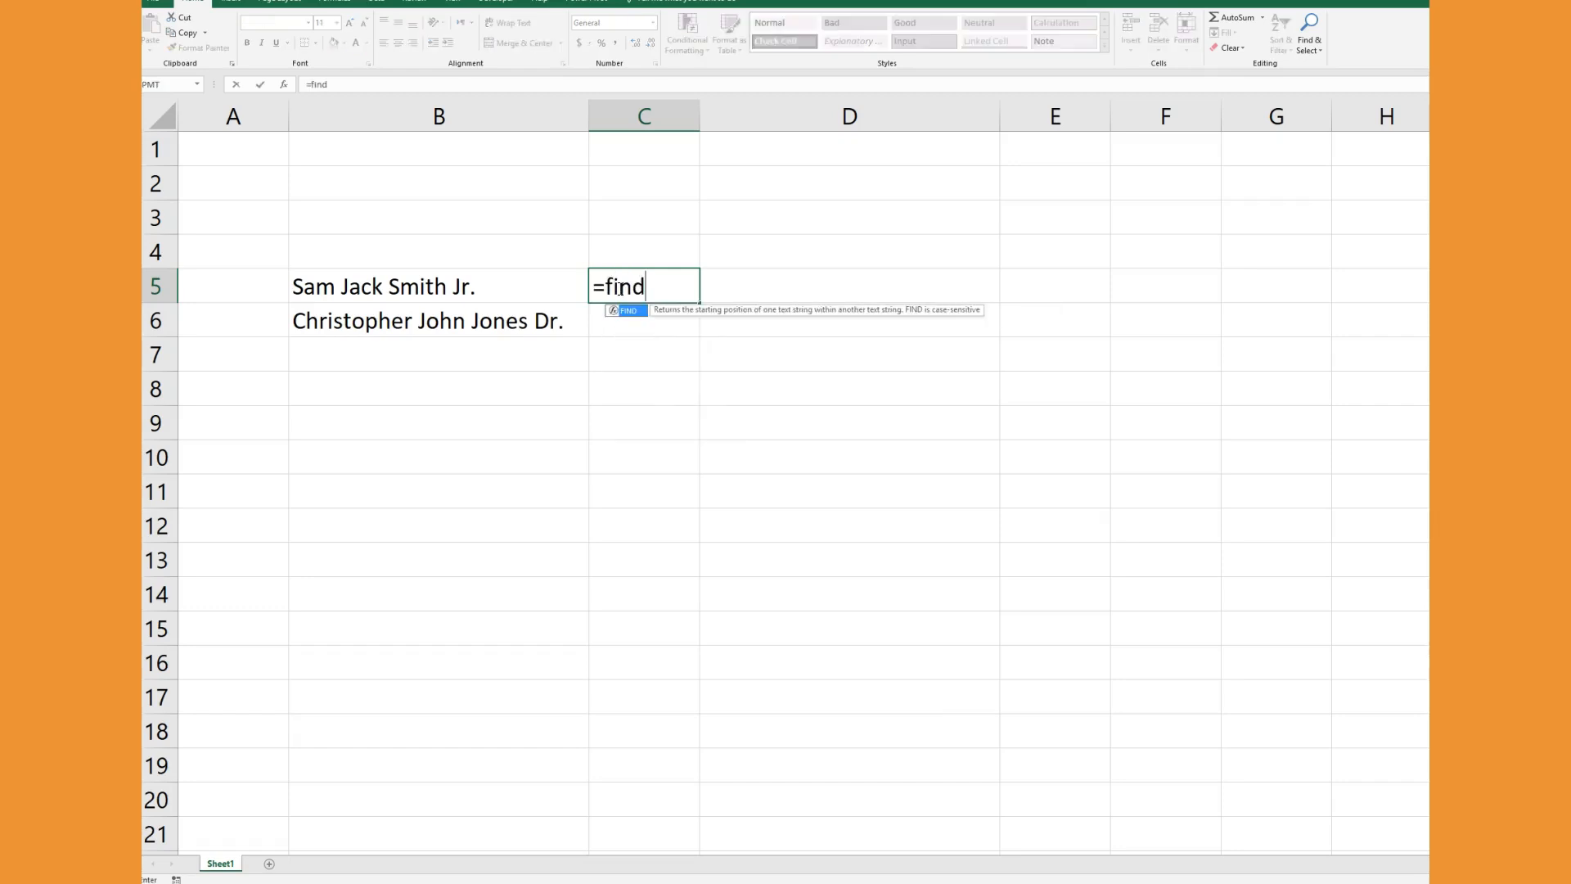
text((" ")
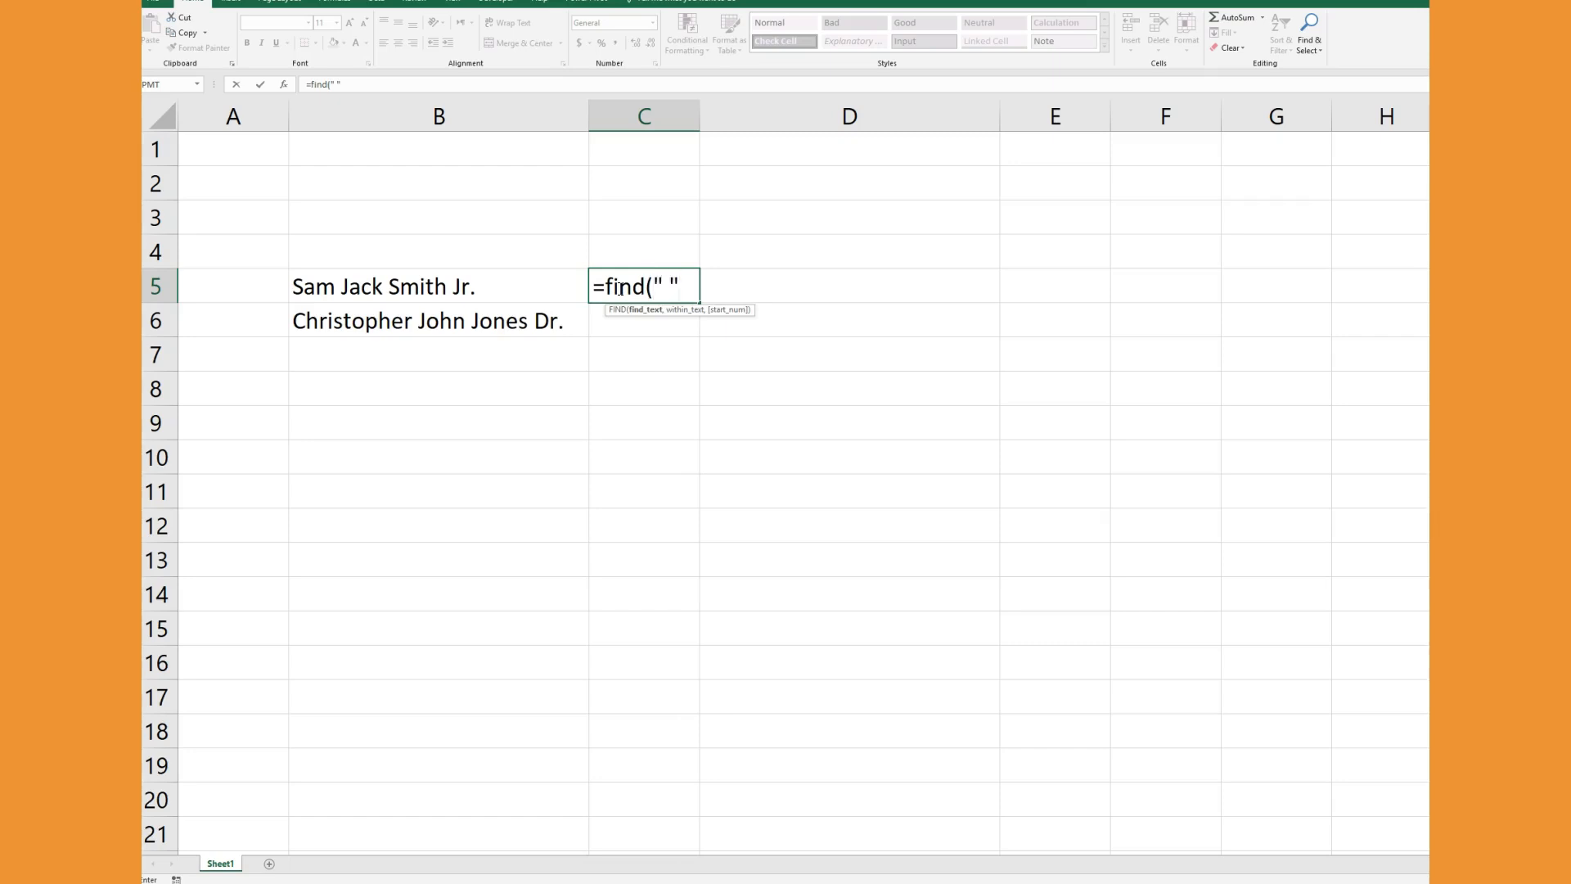
text(,)
click(437, 284)
text())
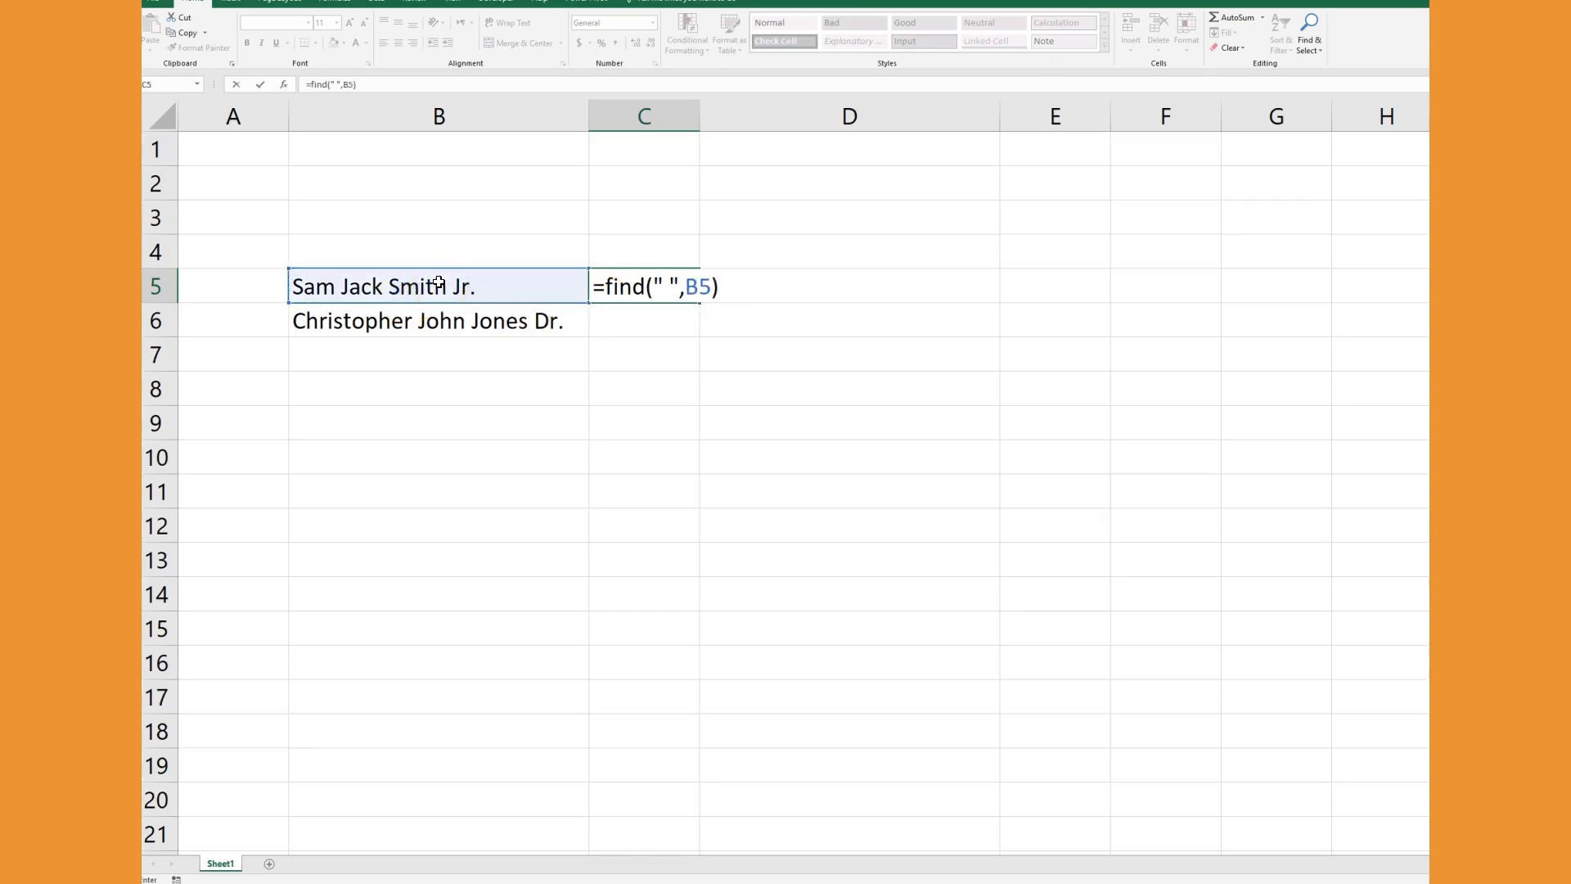
key(Return)
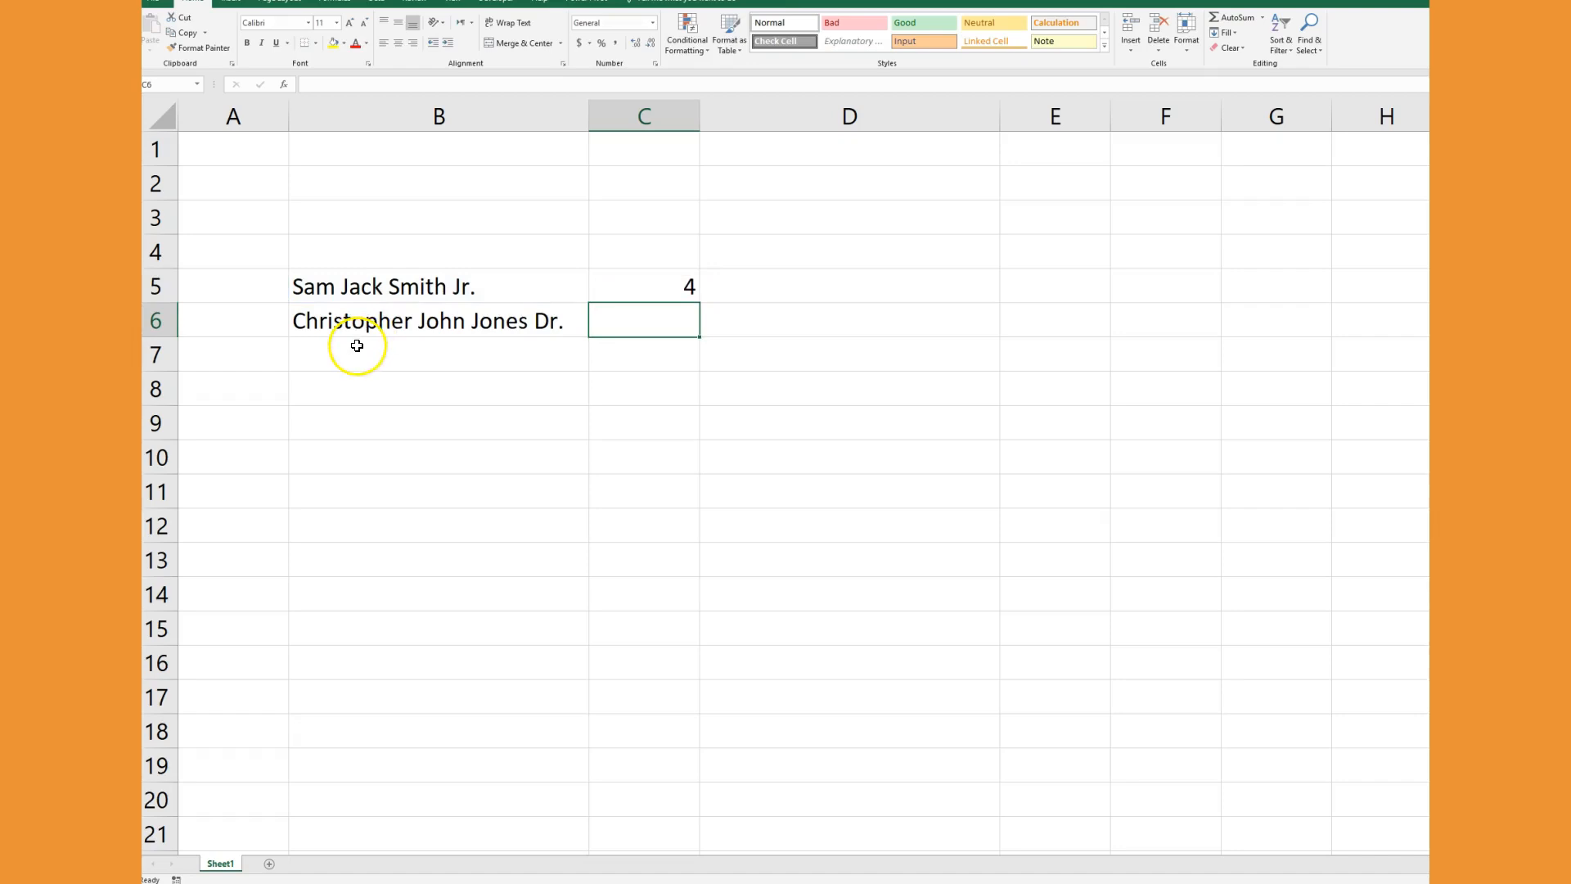
click(621, 287)
drag(700, 301, 700, 332)
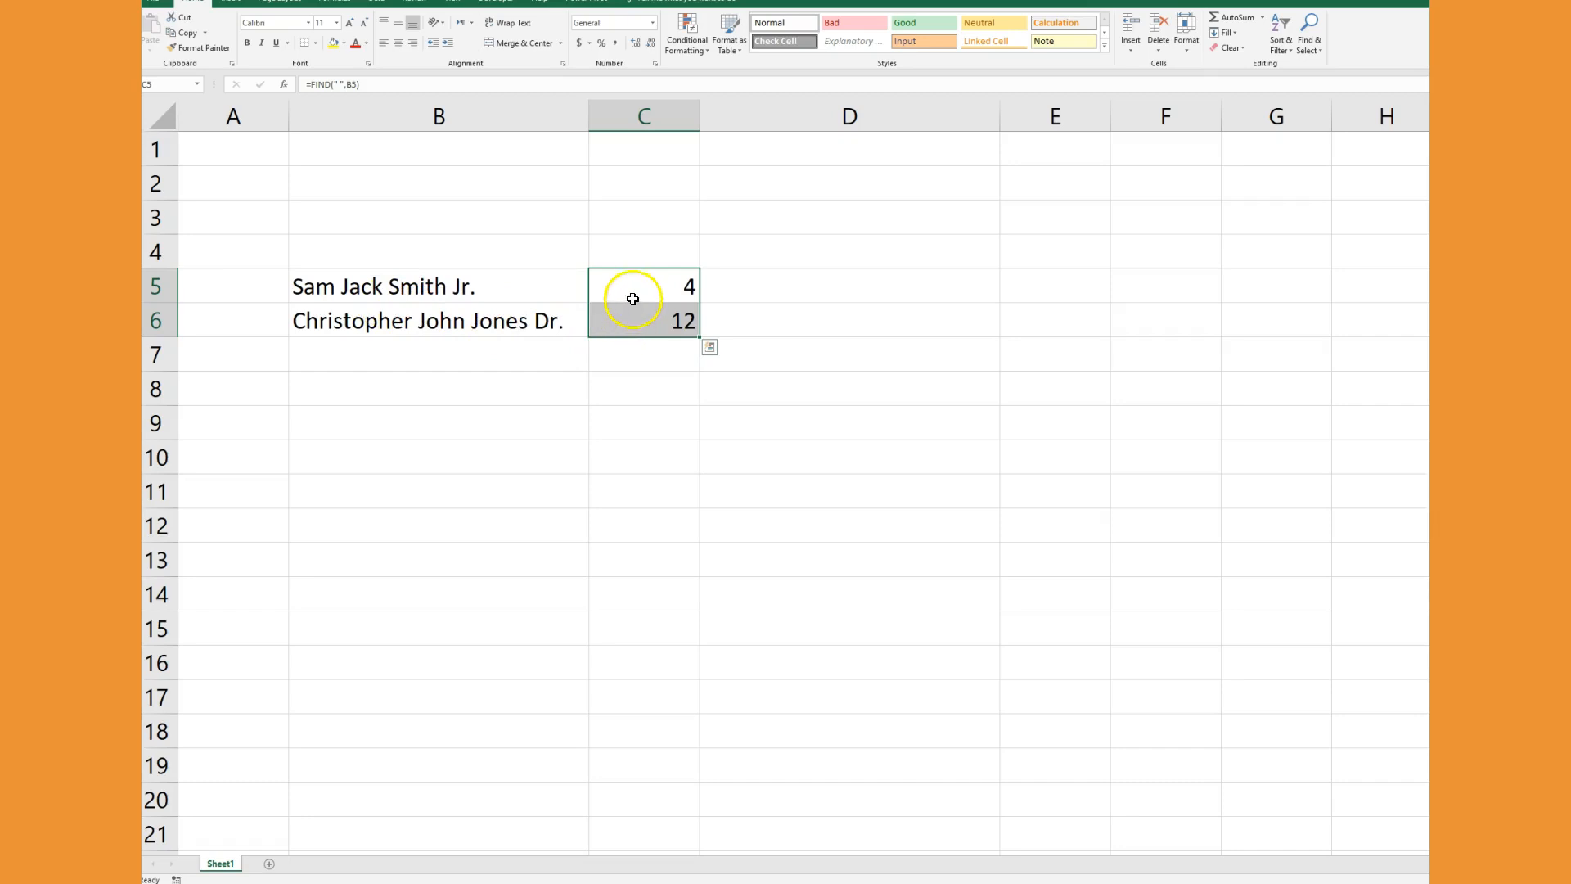
Narrow column D to slightly wider than column C
click(718, 292)
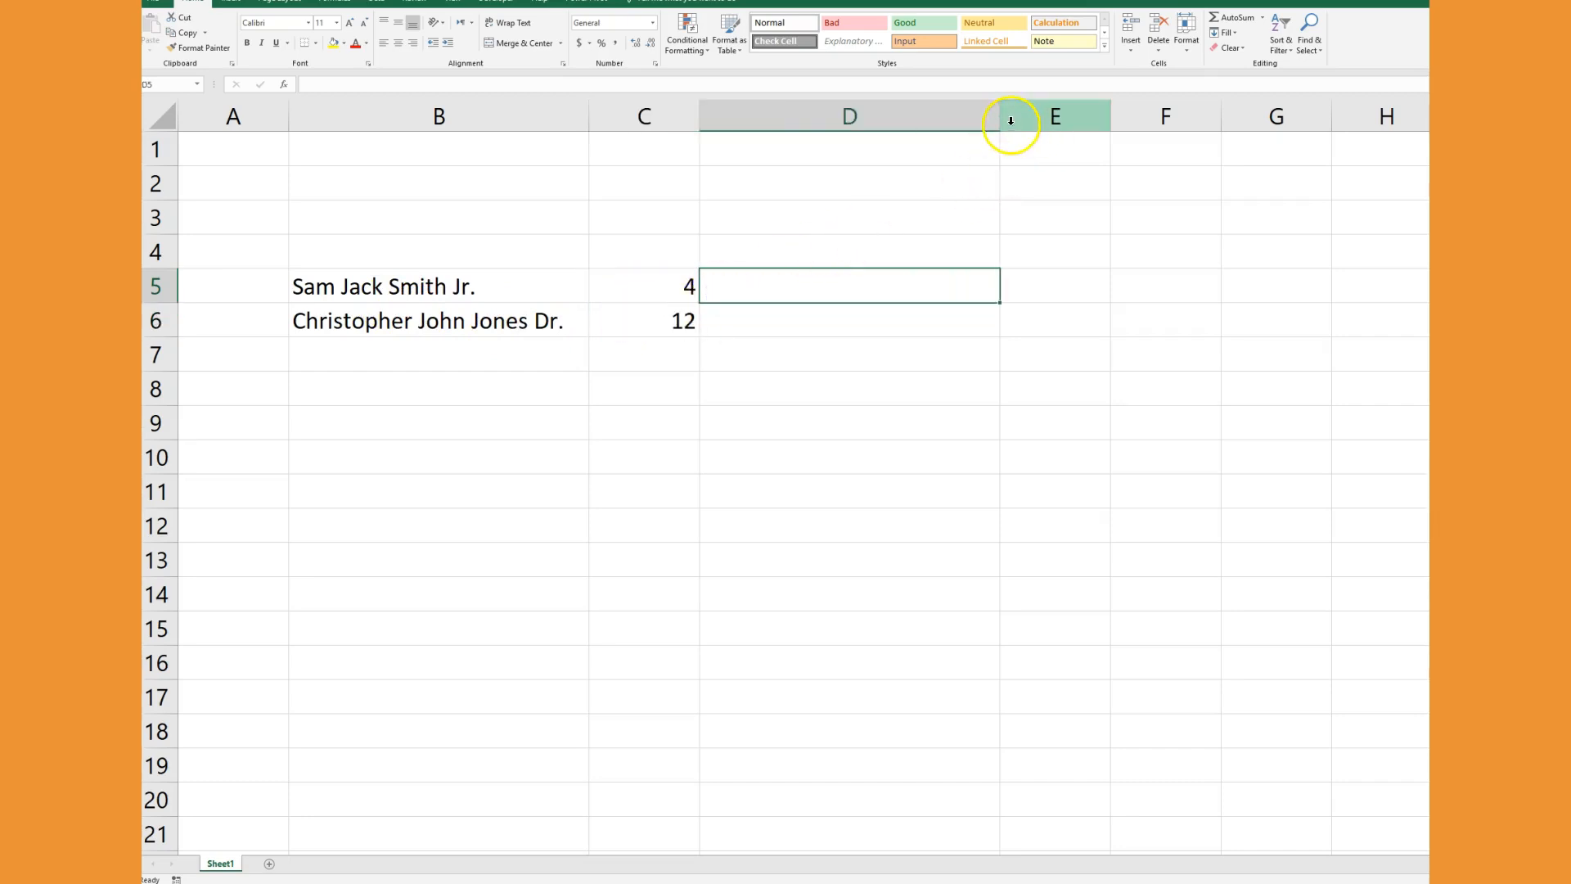
drag(1000, 119, 822, 127)
Enter =FIND(" ",B5,C5+1) in cell D5 to locate the second space, and fill it down to D6
click(747, 283)
text(=find()
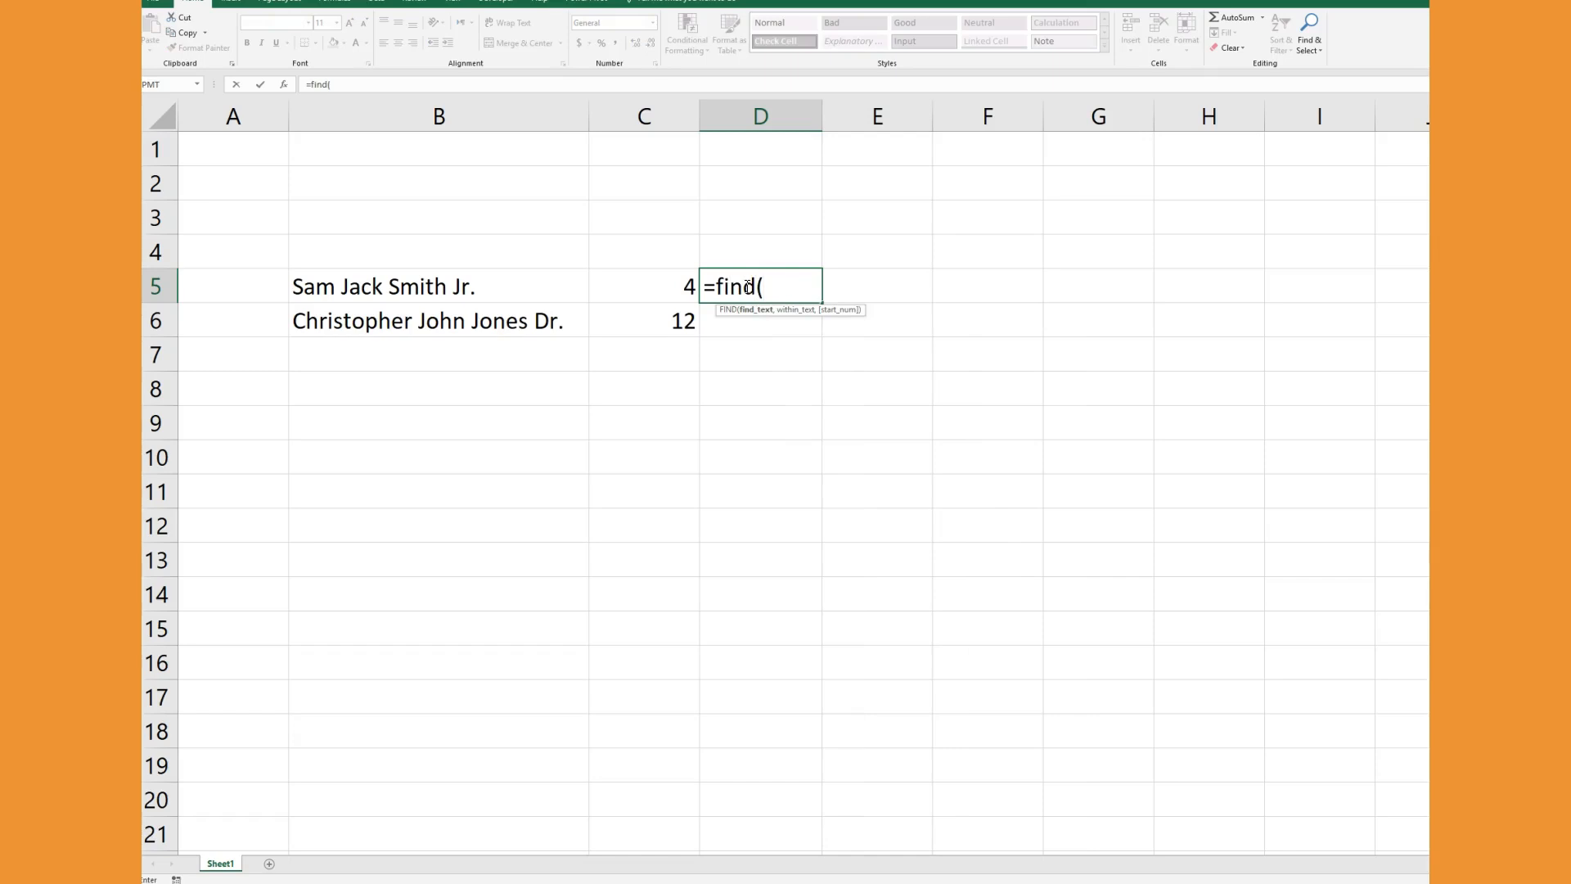
text(" ",)
click(414, 285)
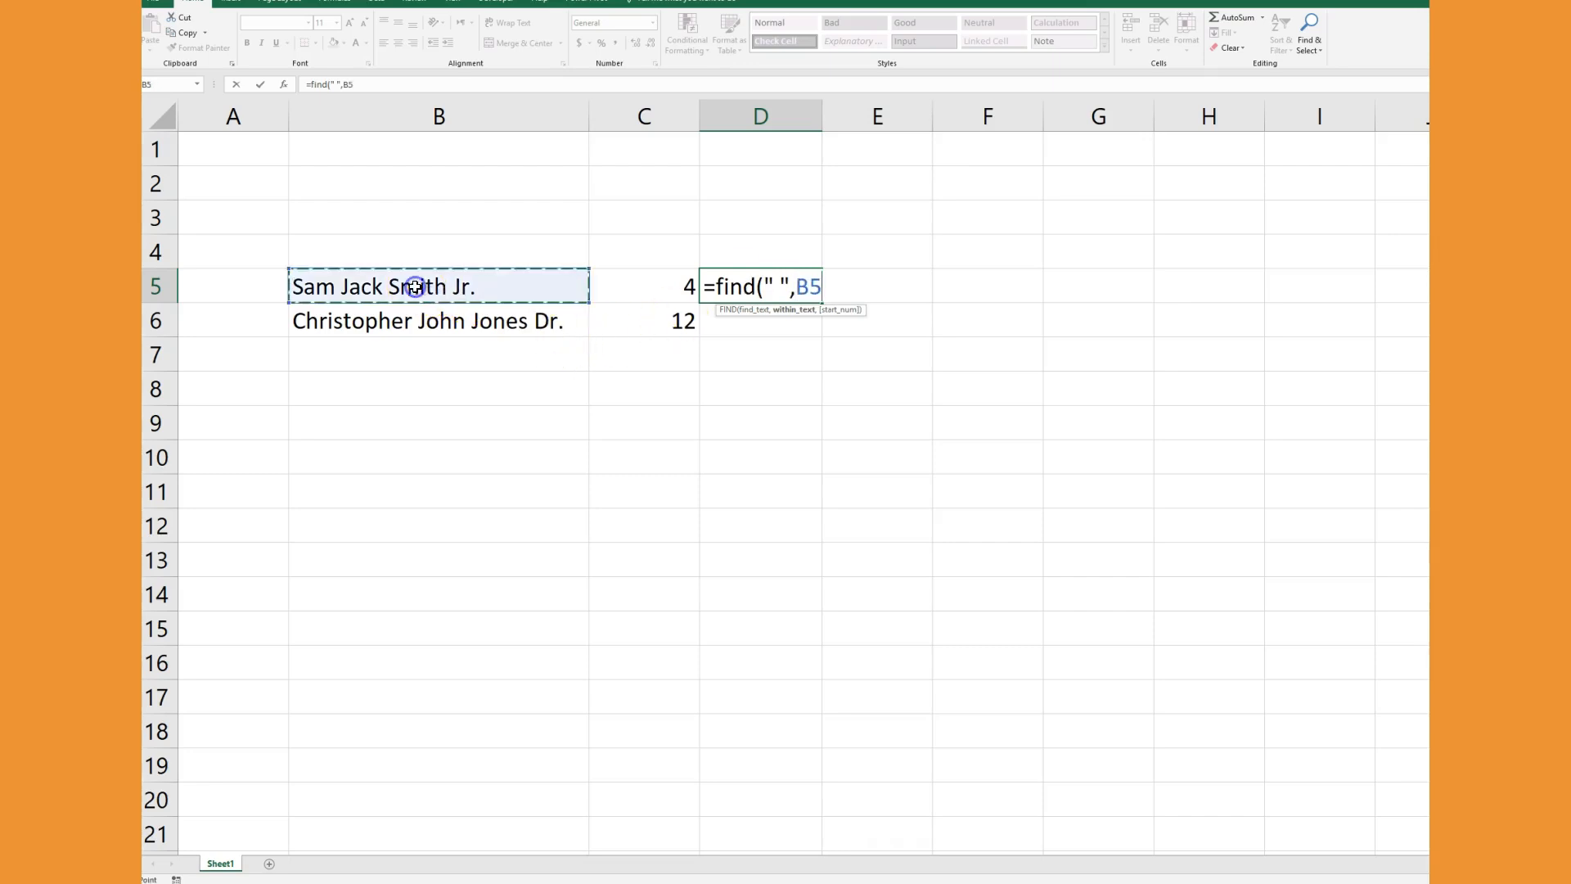
text(,)
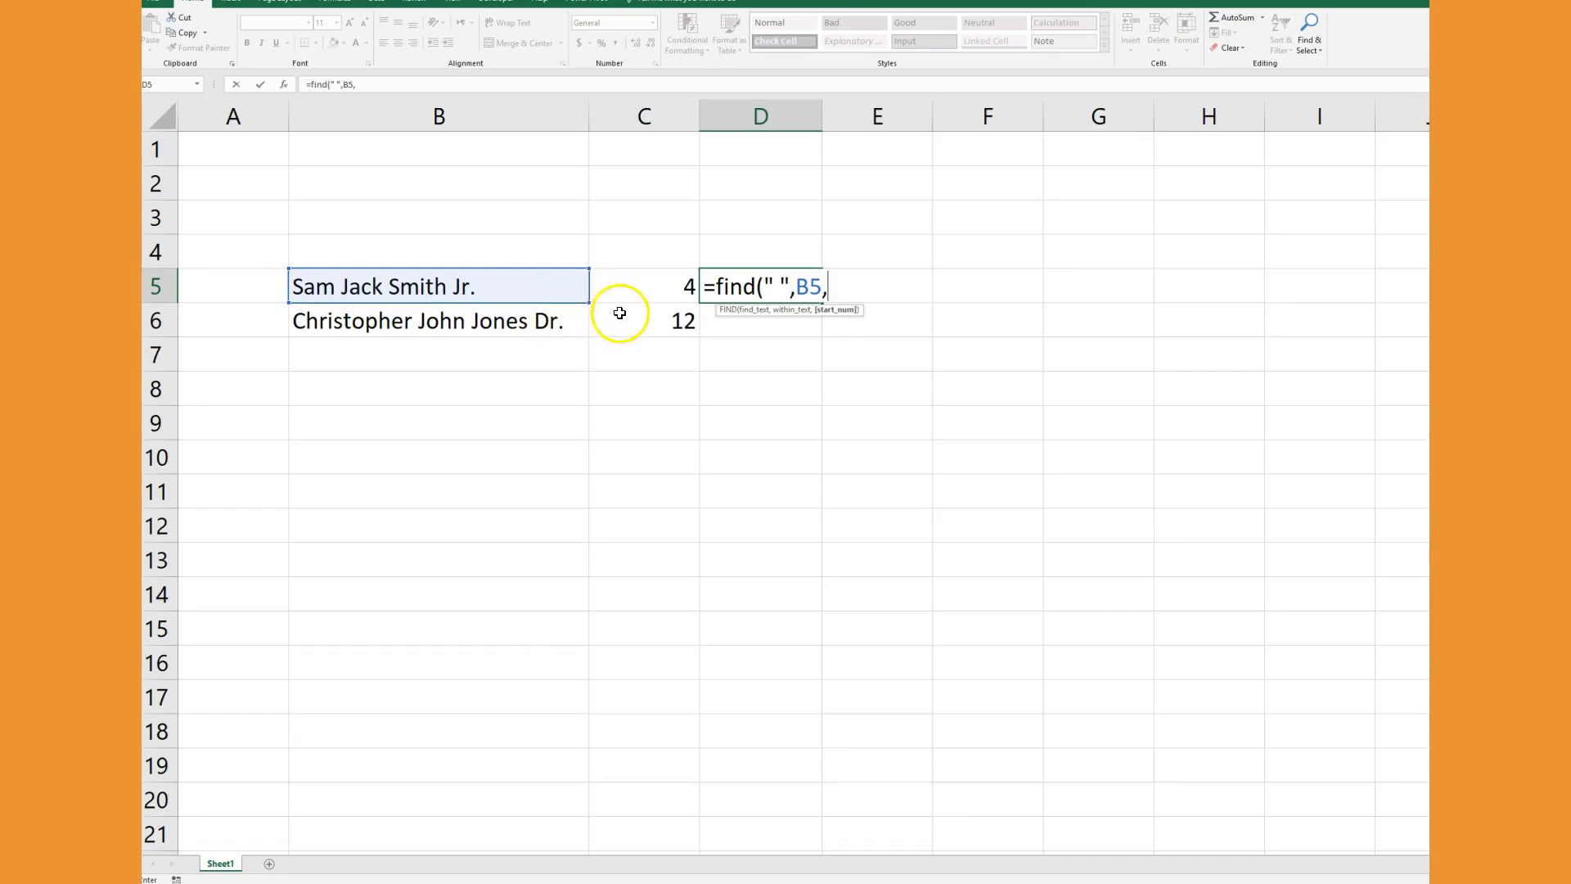
click(655, 289)
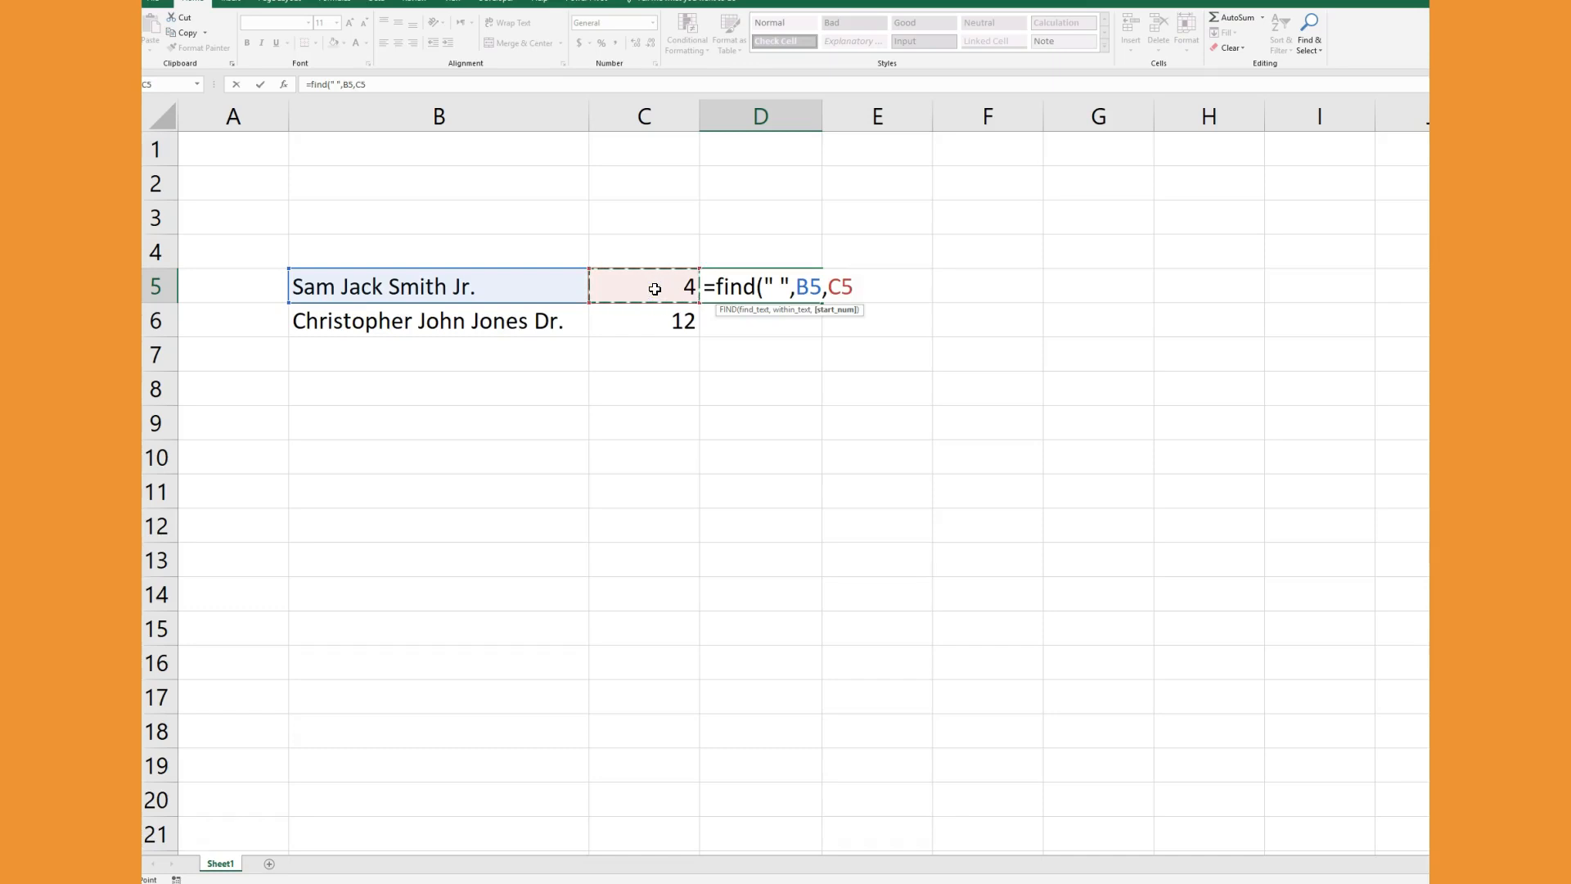
text(+1))
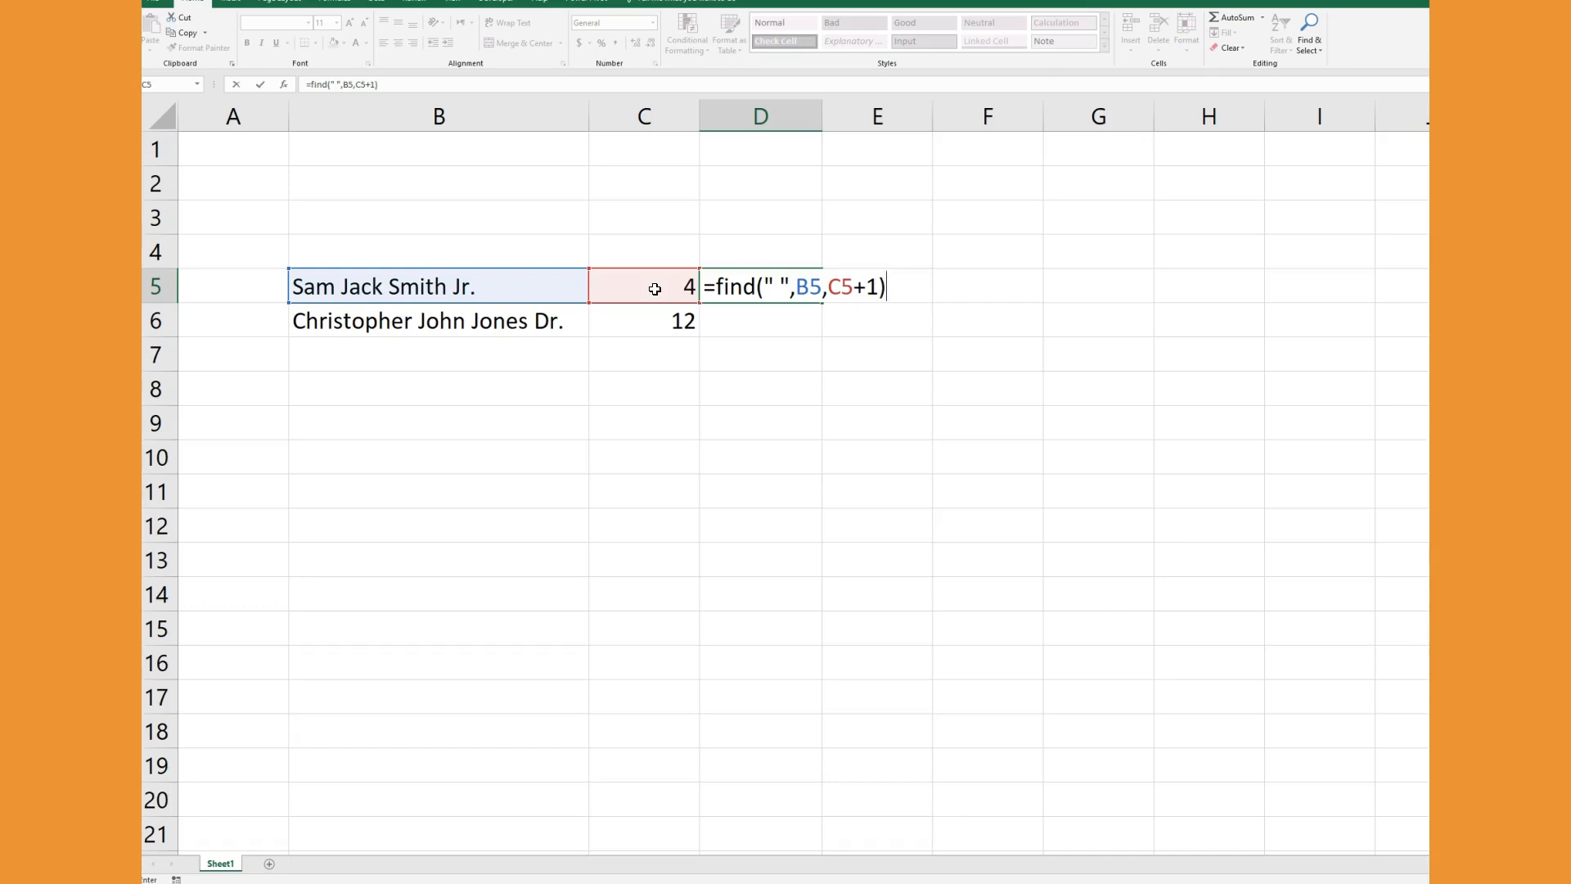
key(Return)
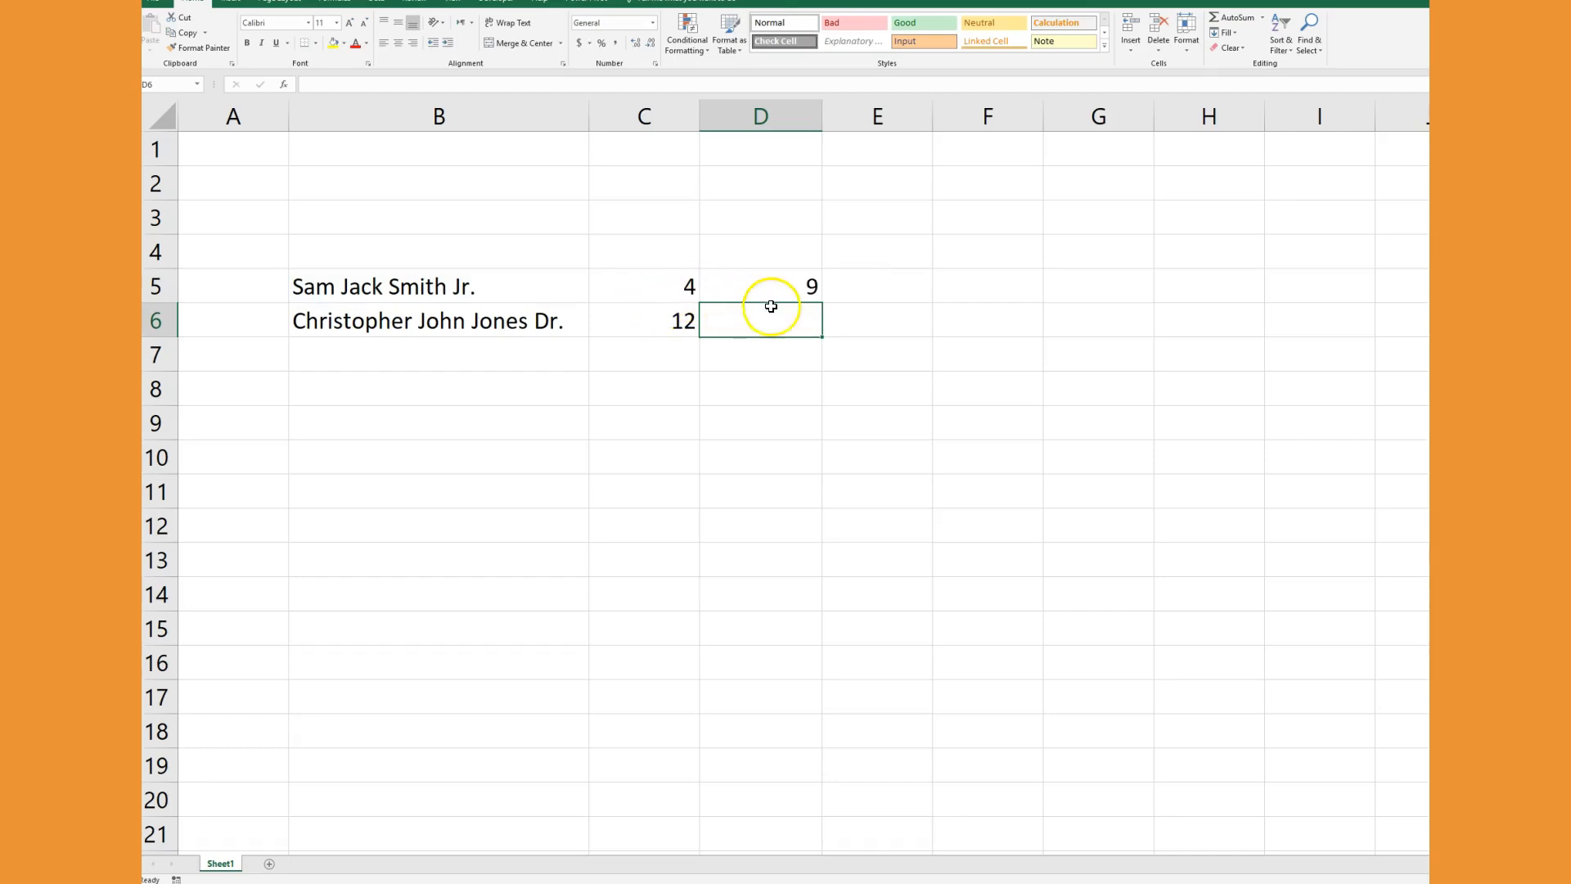
click(794, 287)
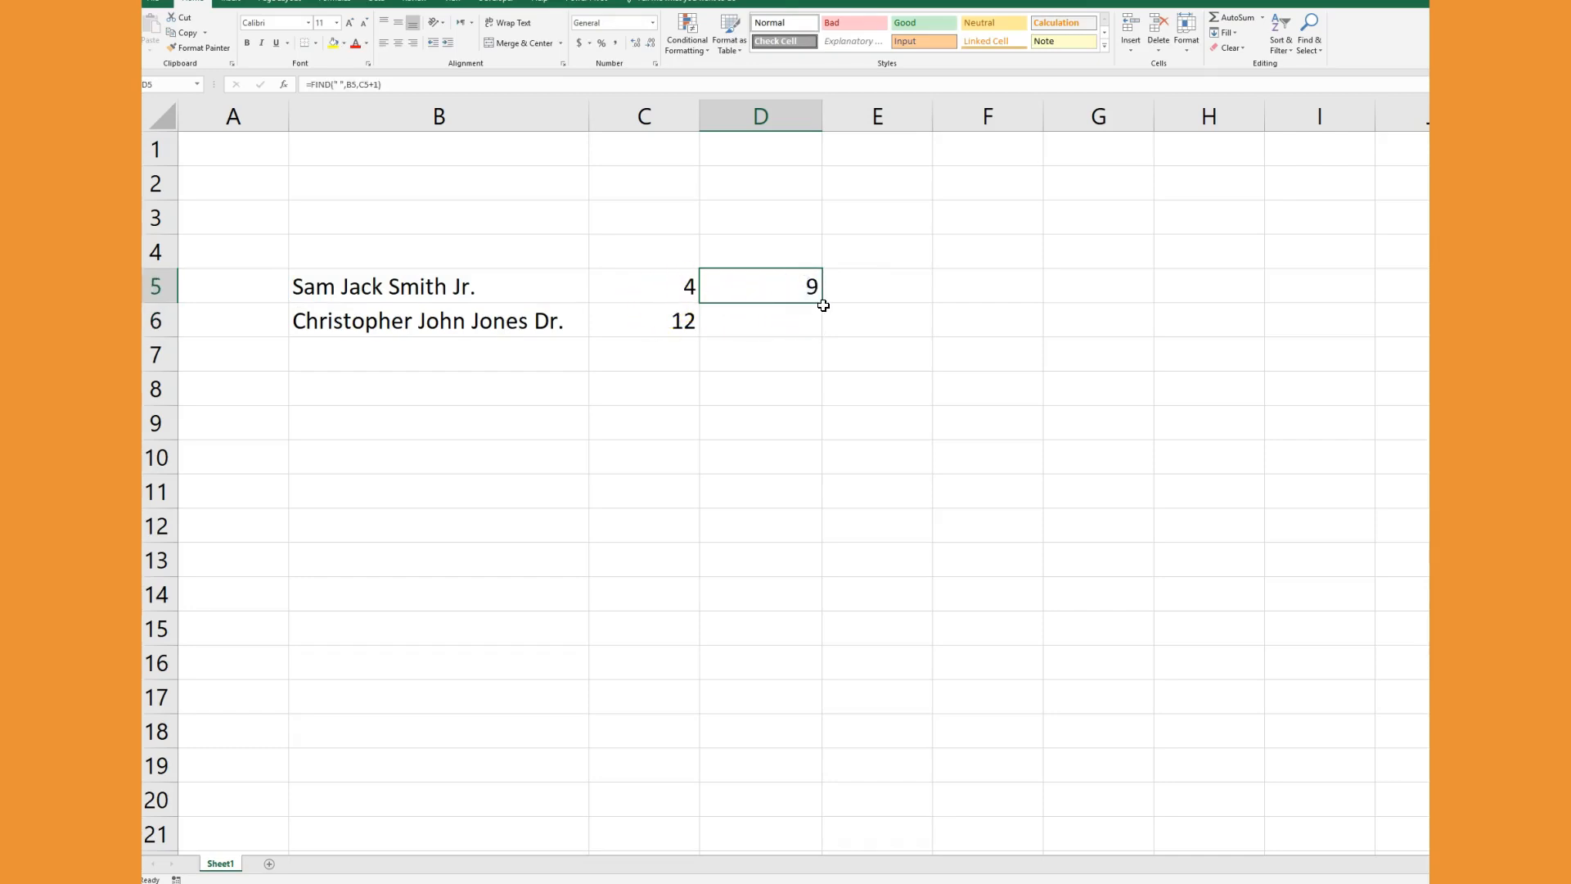
drag(823, 305, 821, 323)
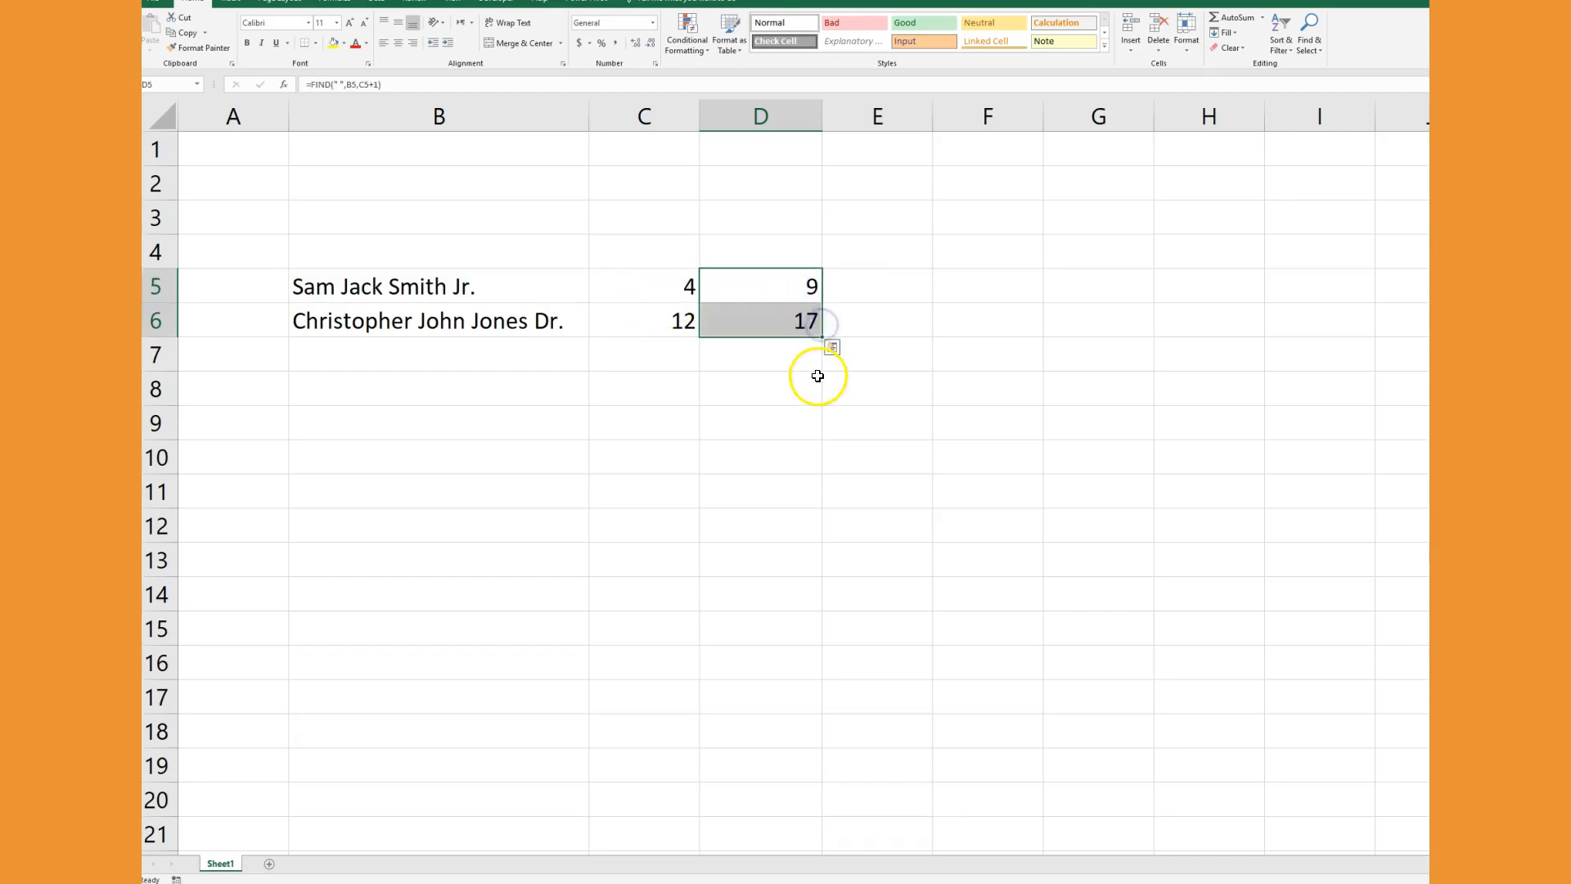
Enter =FIND(" ",B5) in cell E5 to locate the first space in the full name
click(871, 287)
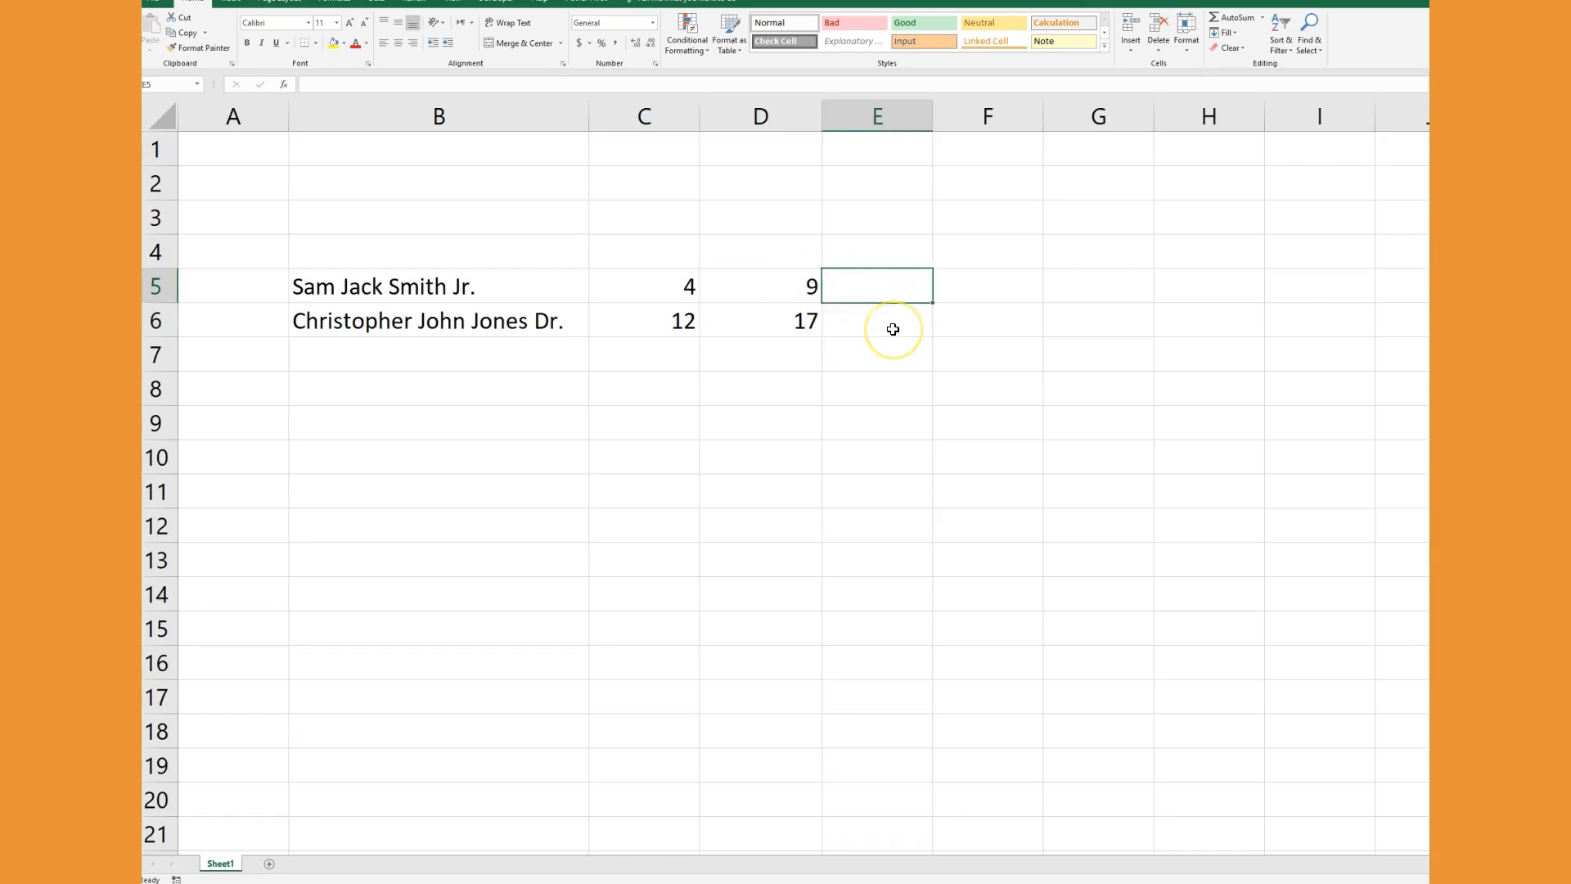
text(=)
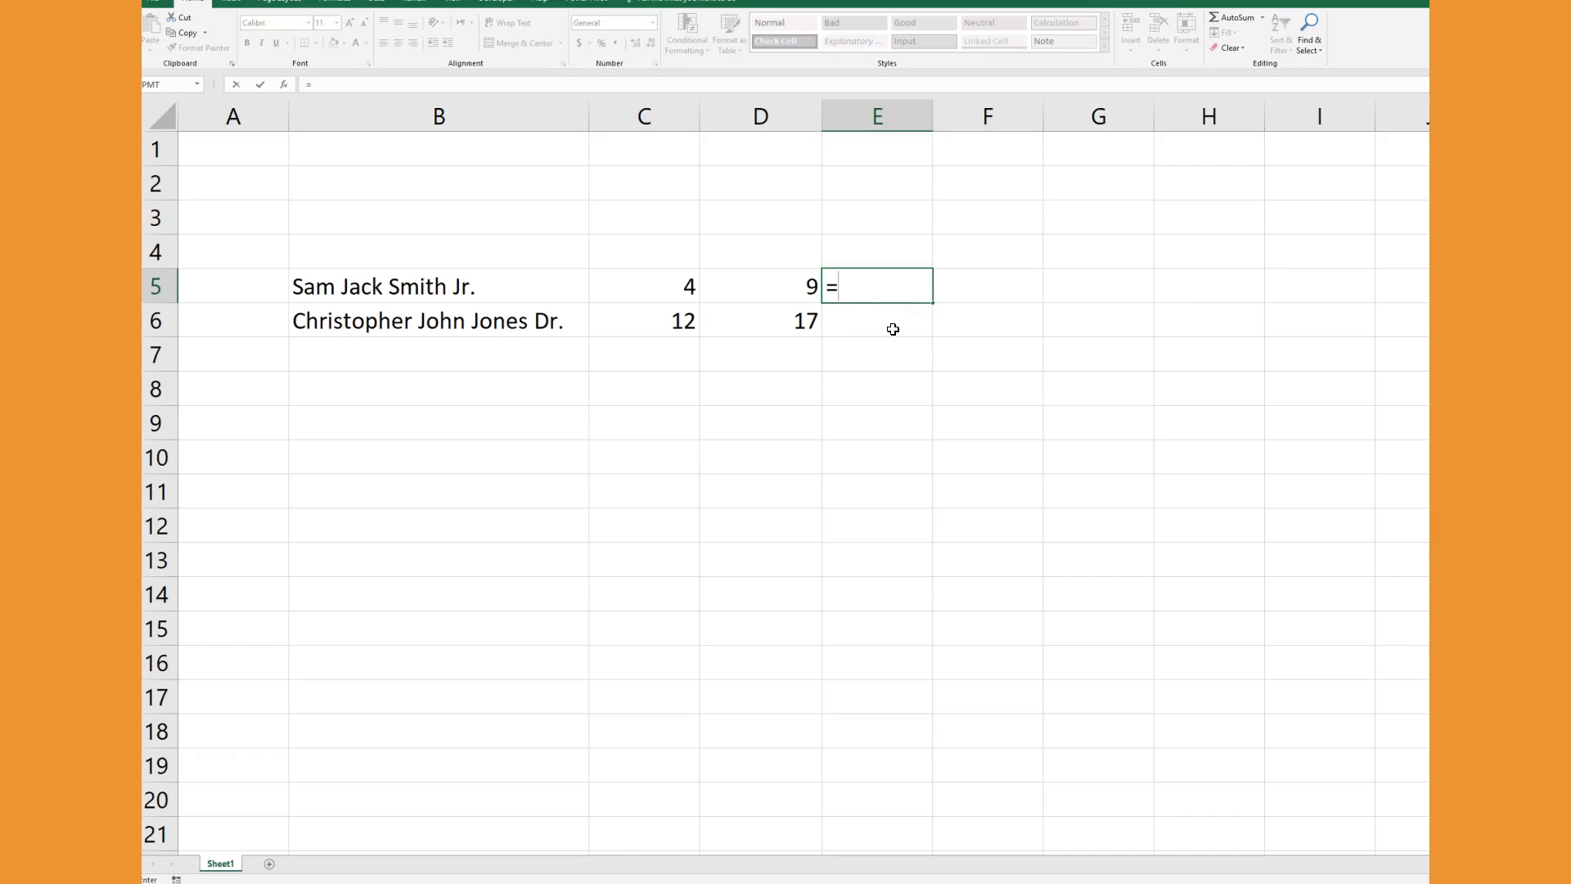
text(find()
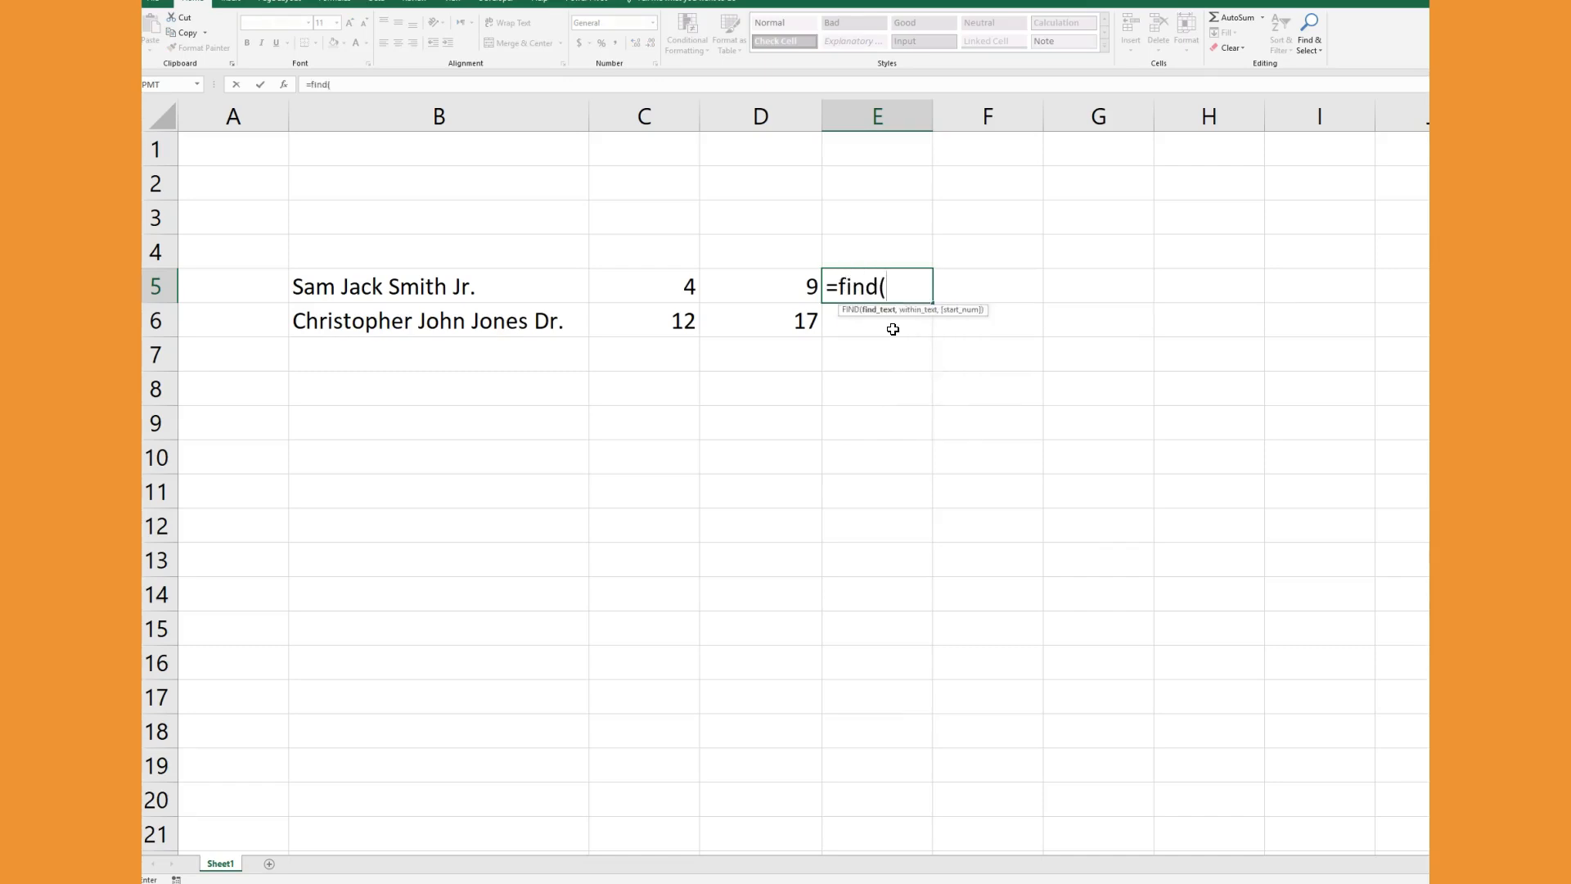
text(" ",)
click(419, 287)
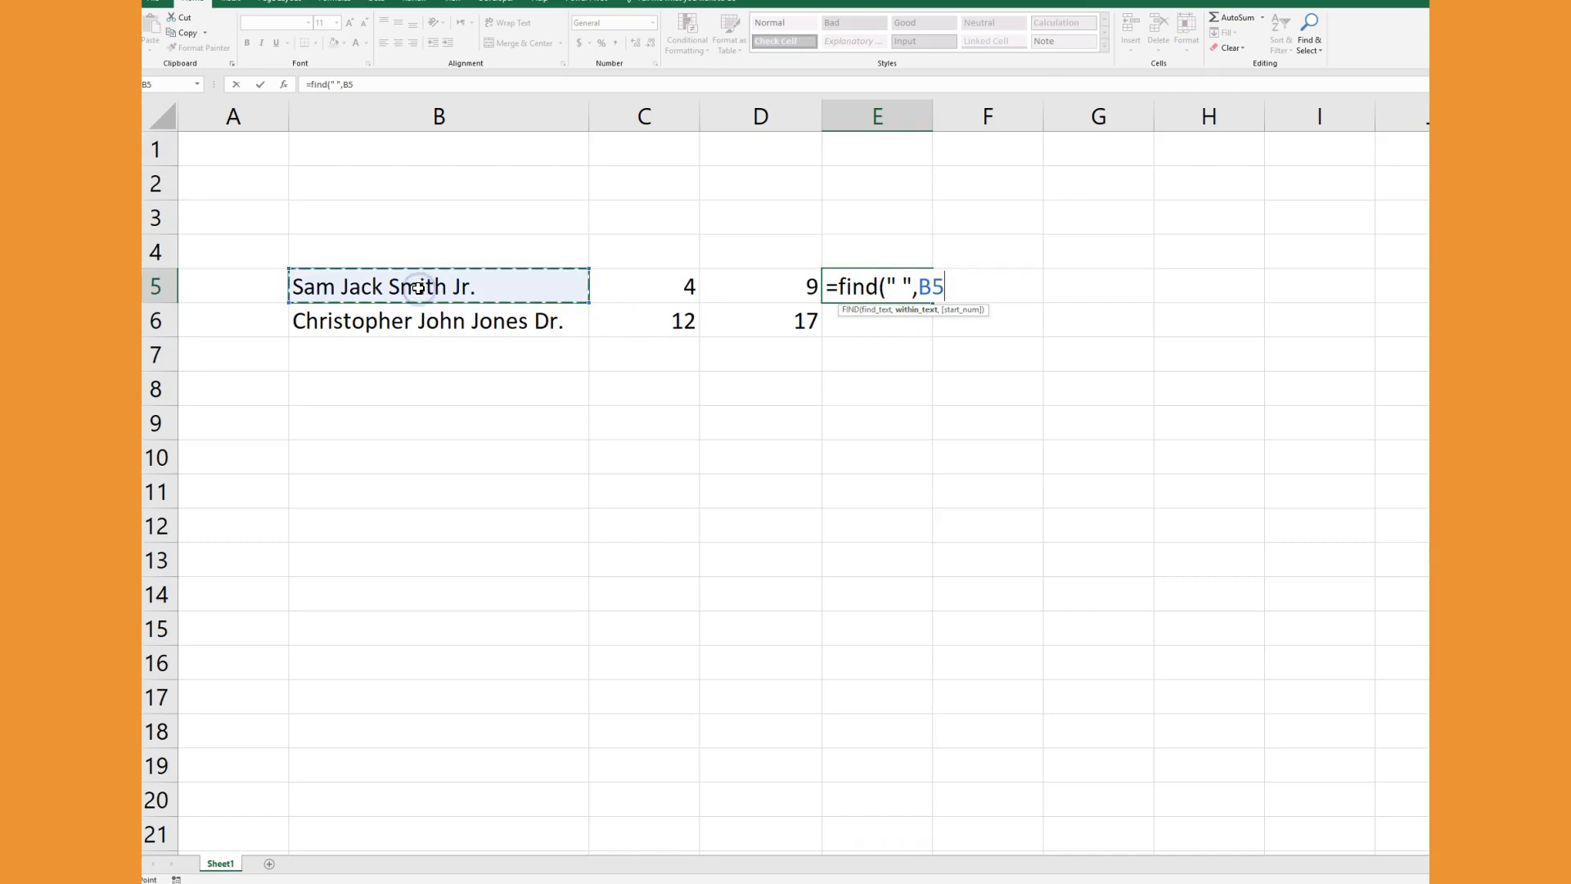
text())
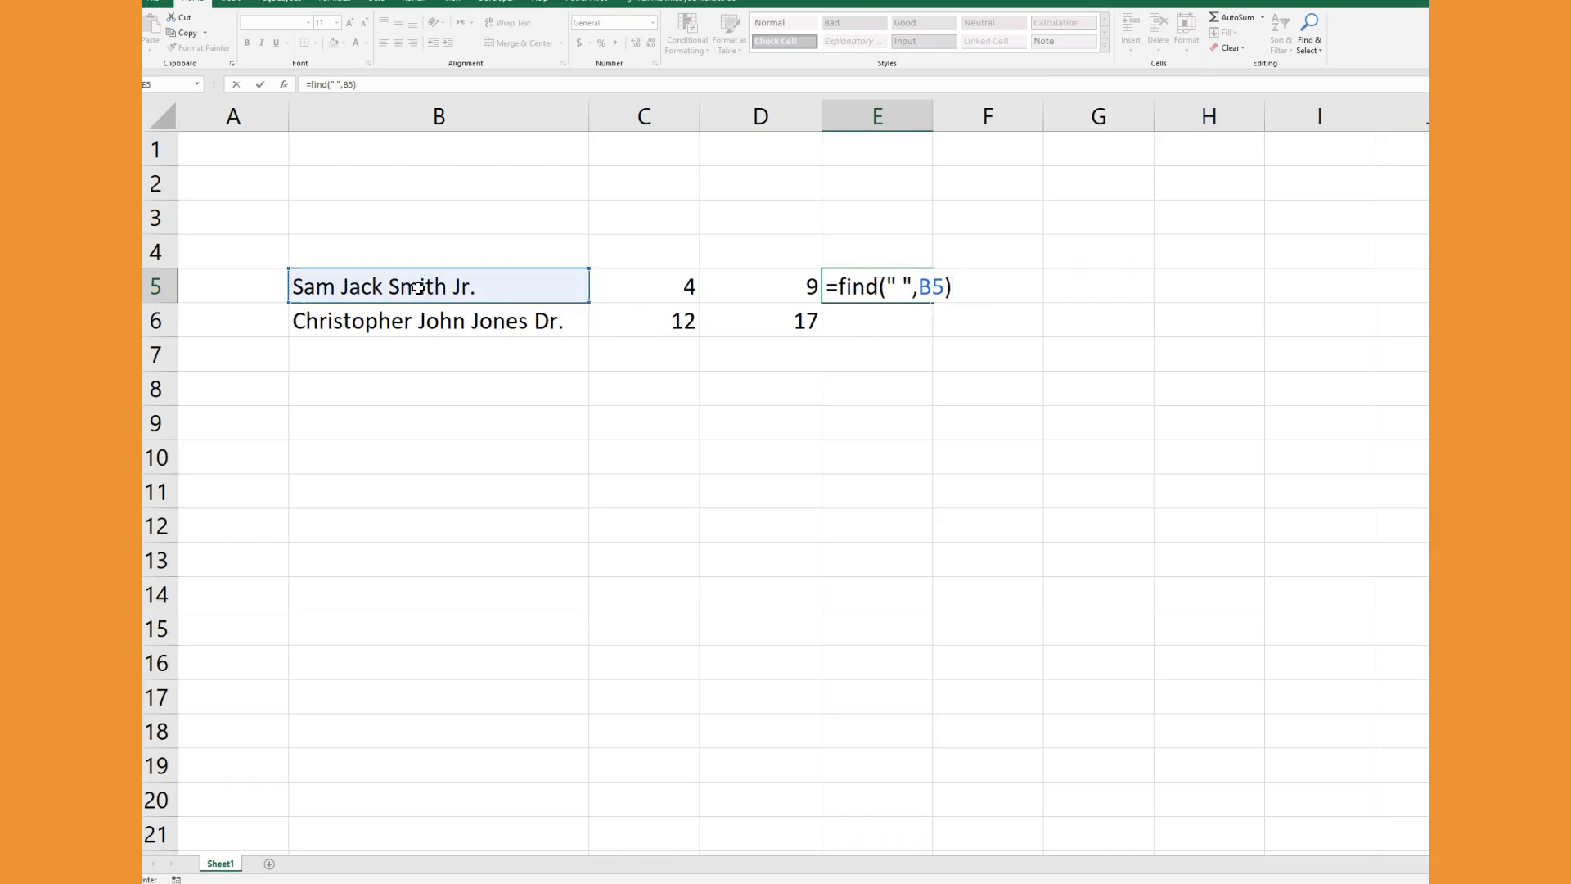
key(Return)
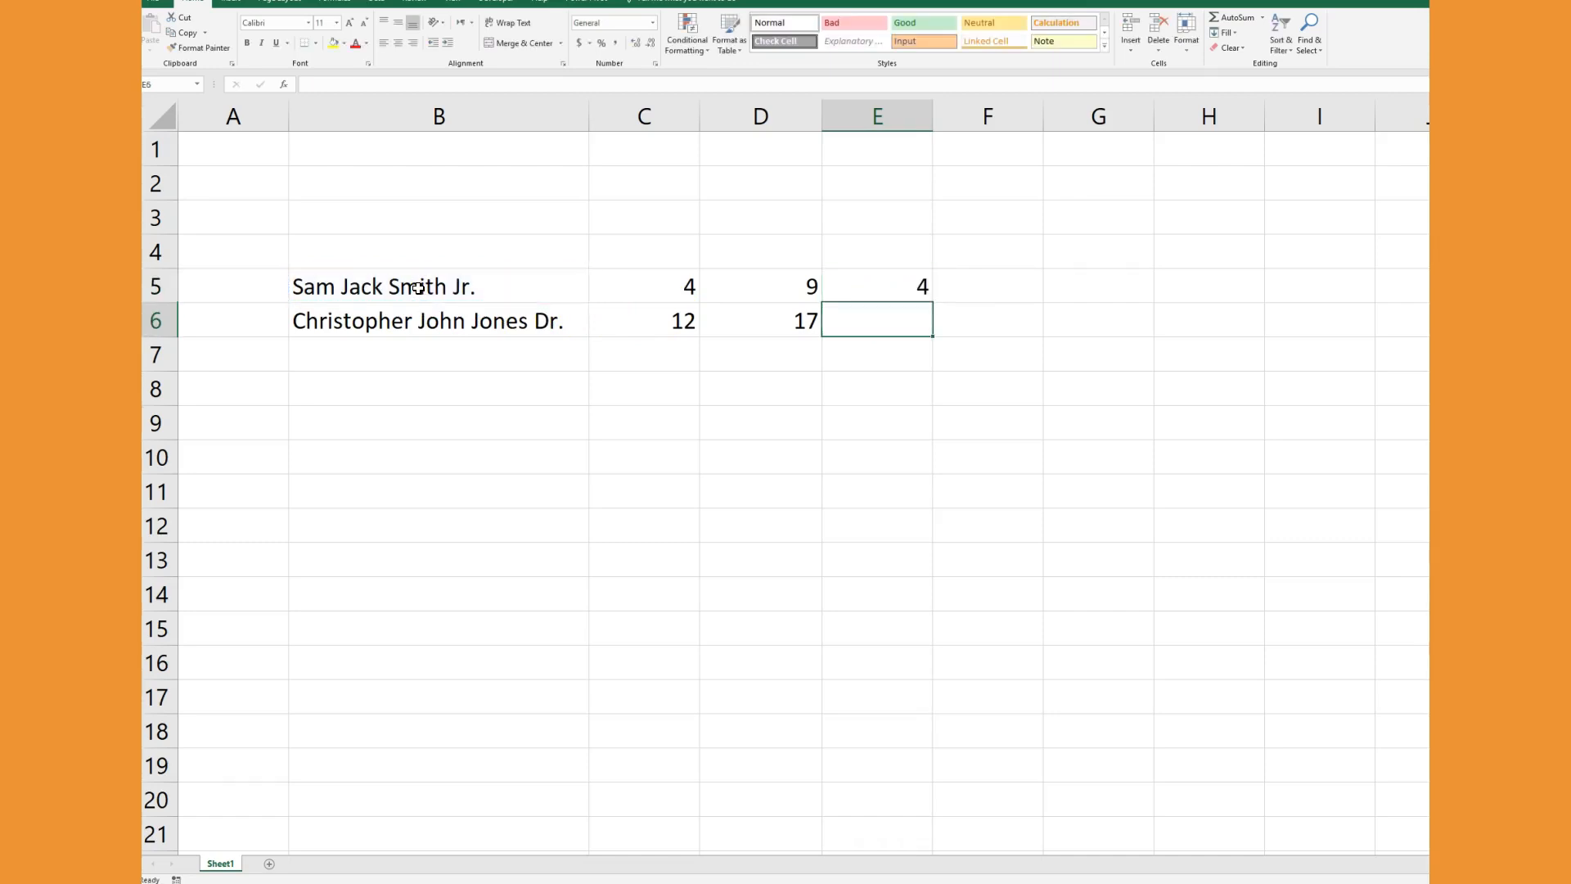
Nest the E5 formula as the start position of an outer FIND, making it =FIND(" ", B5, FIND(" ",B5)+1)
click(869, 292)
double_click(869, 292)
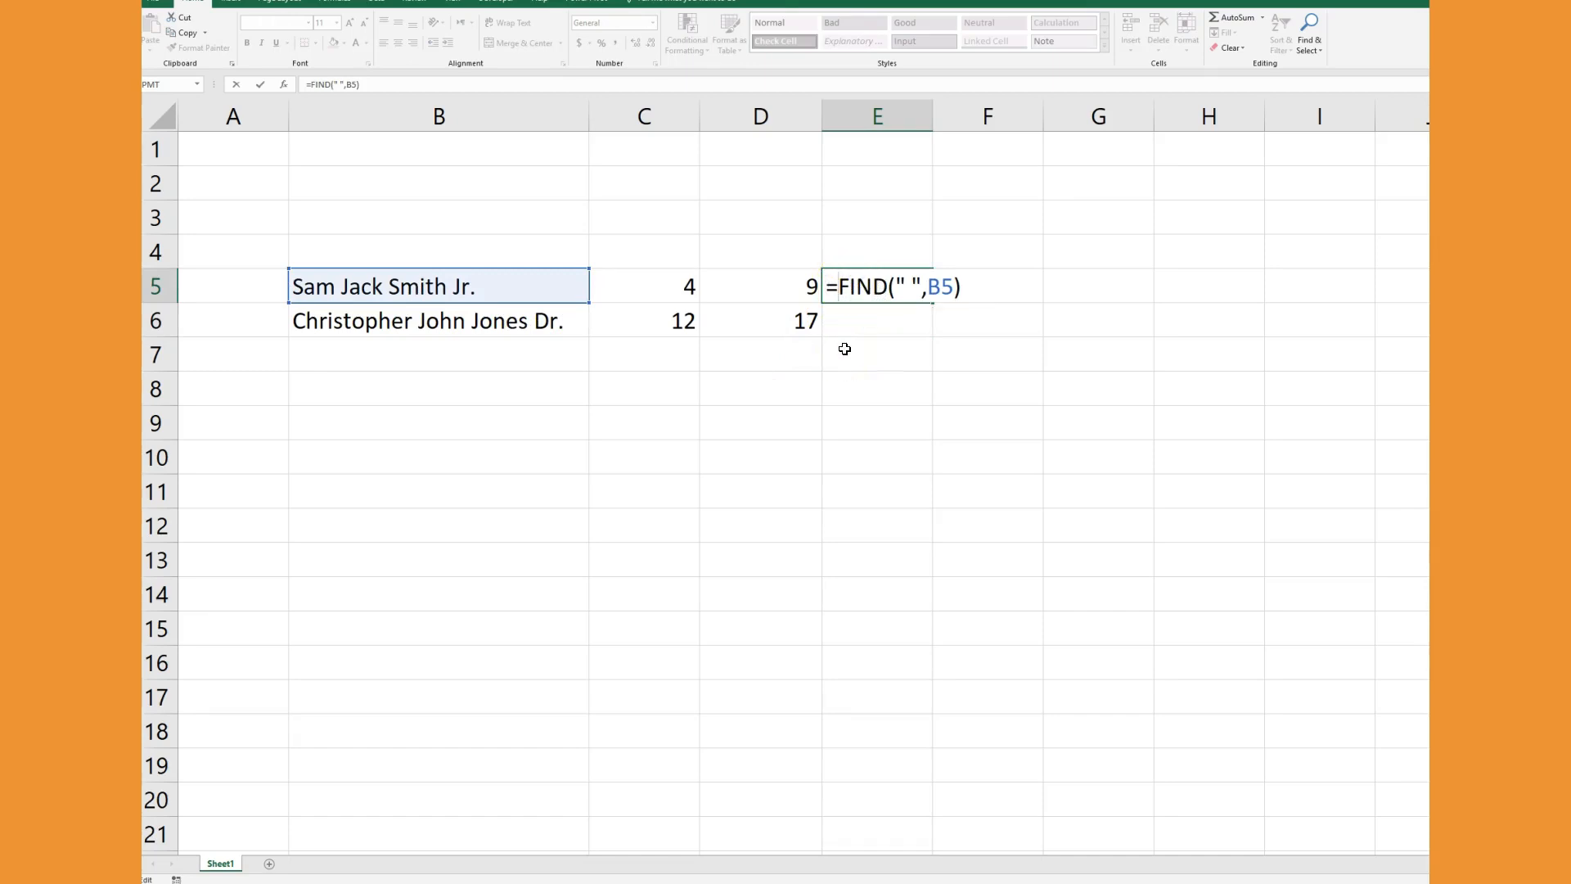
text(find()
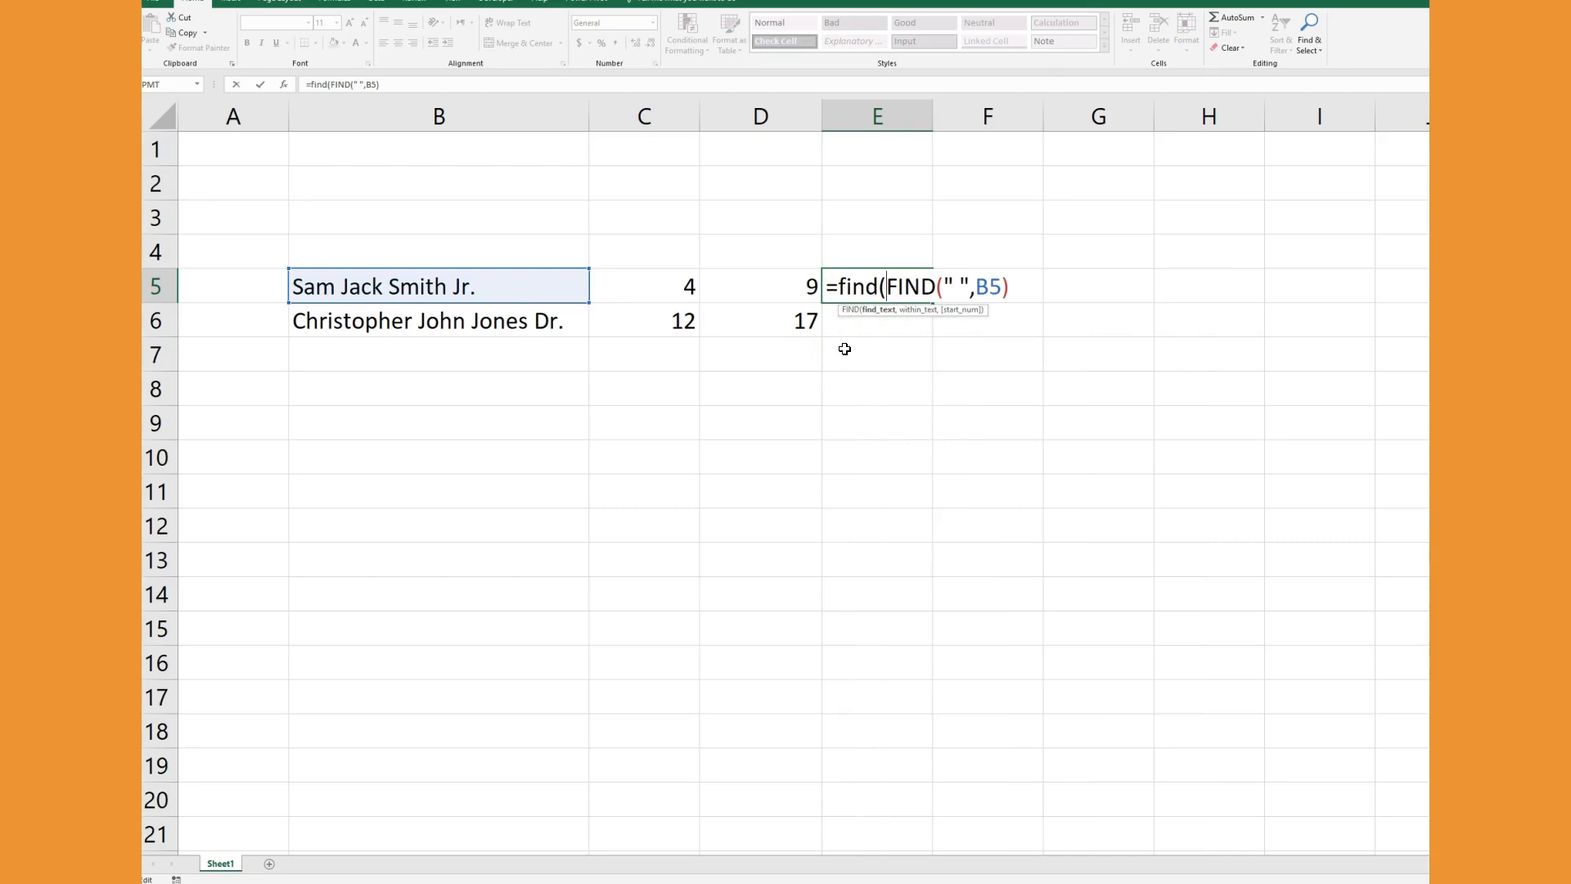
text(" ",)
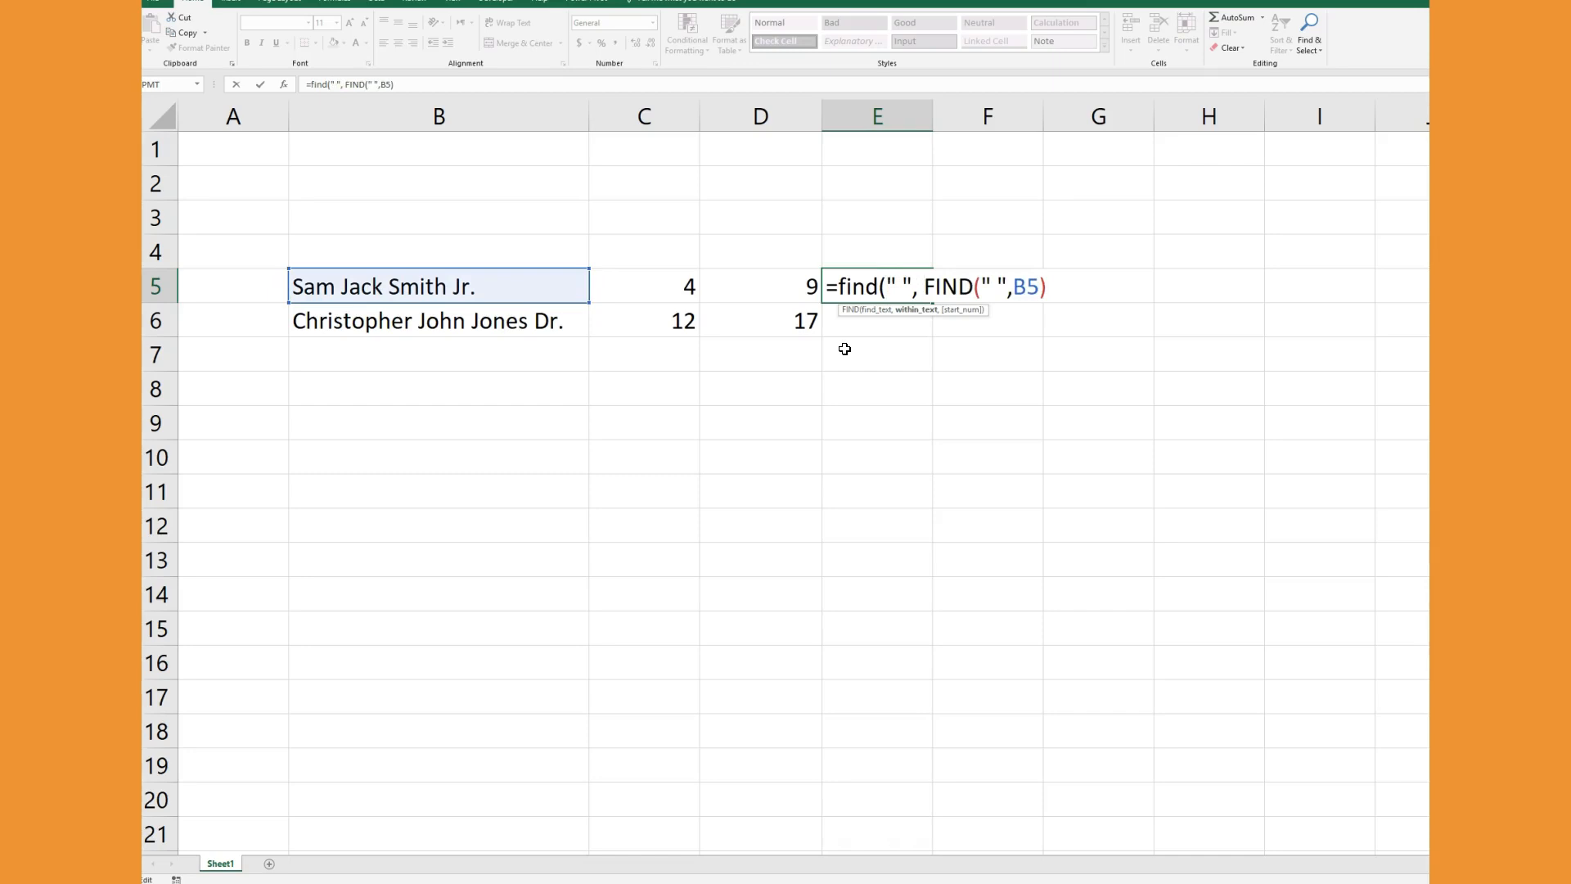
click(433, 277)
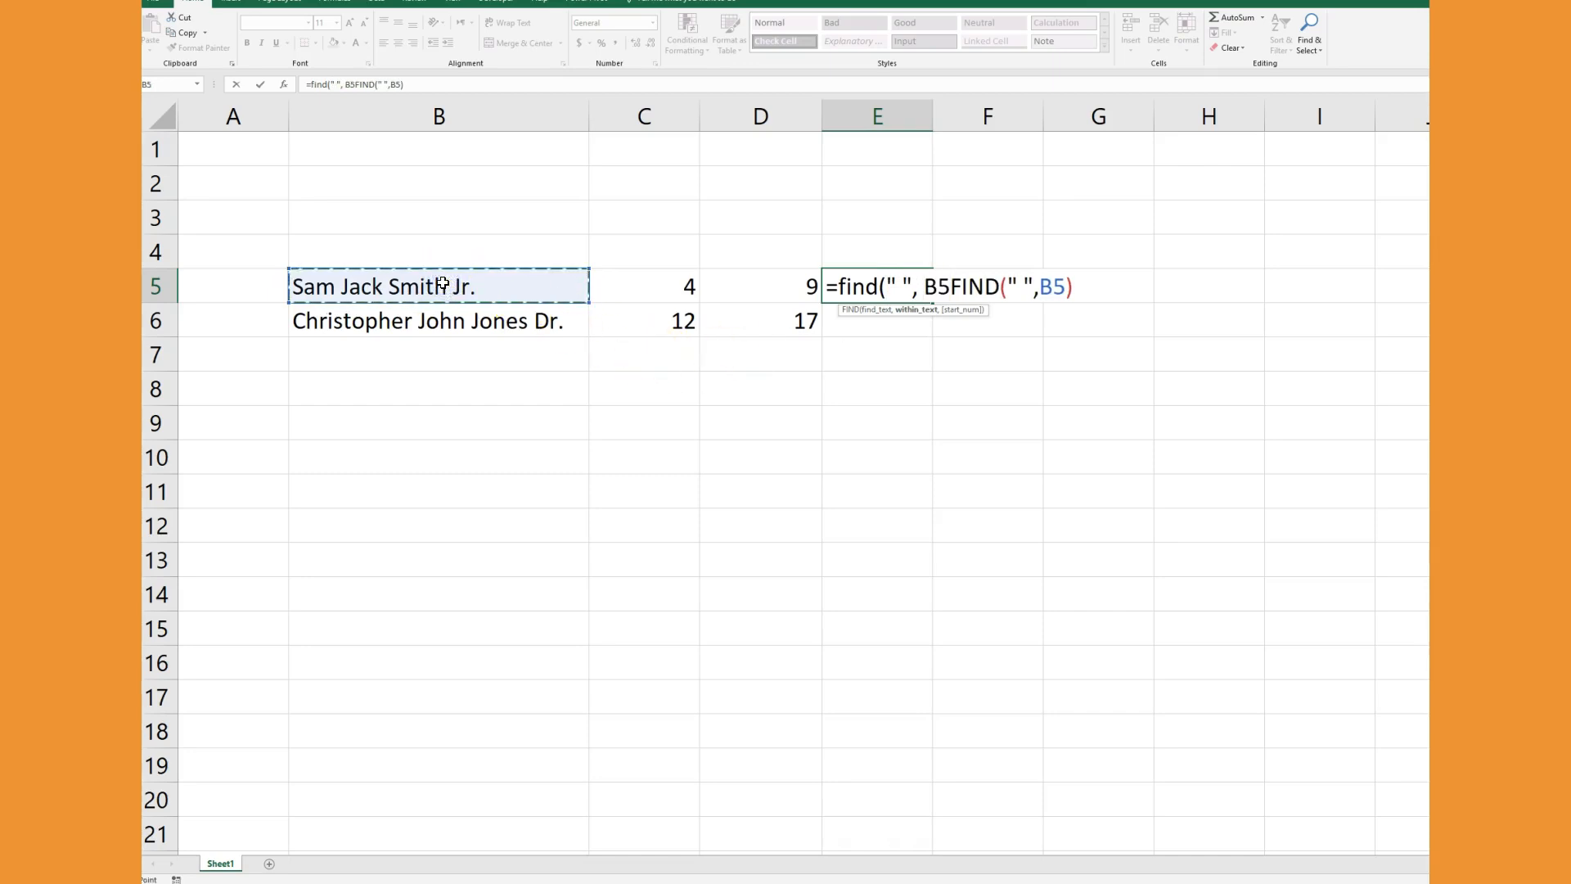
text(,)
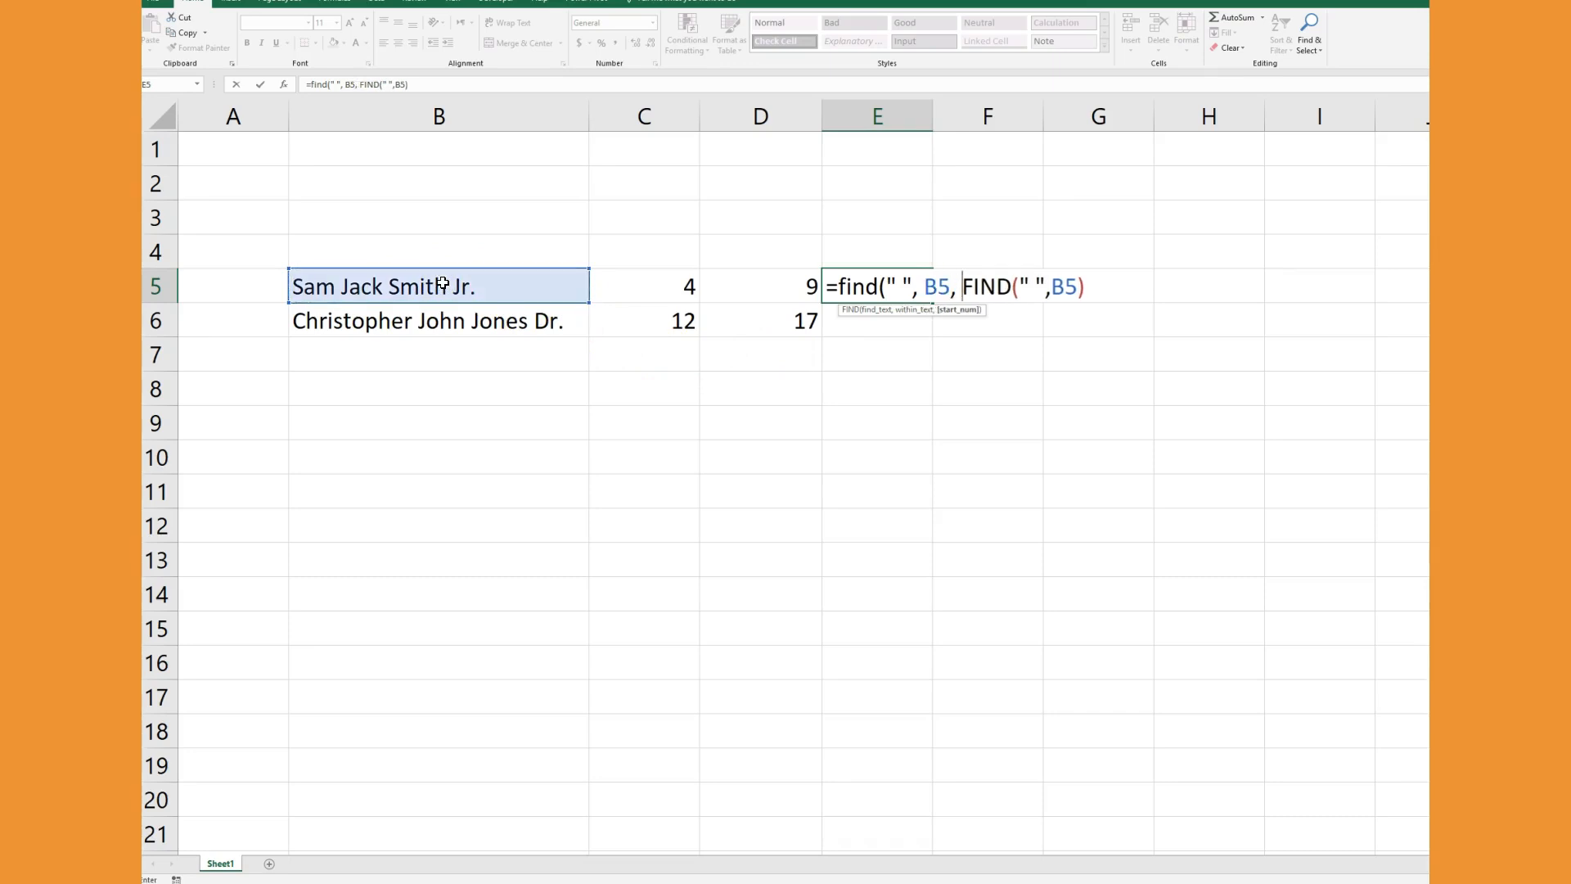
drag(964, 286, 1093, 284)
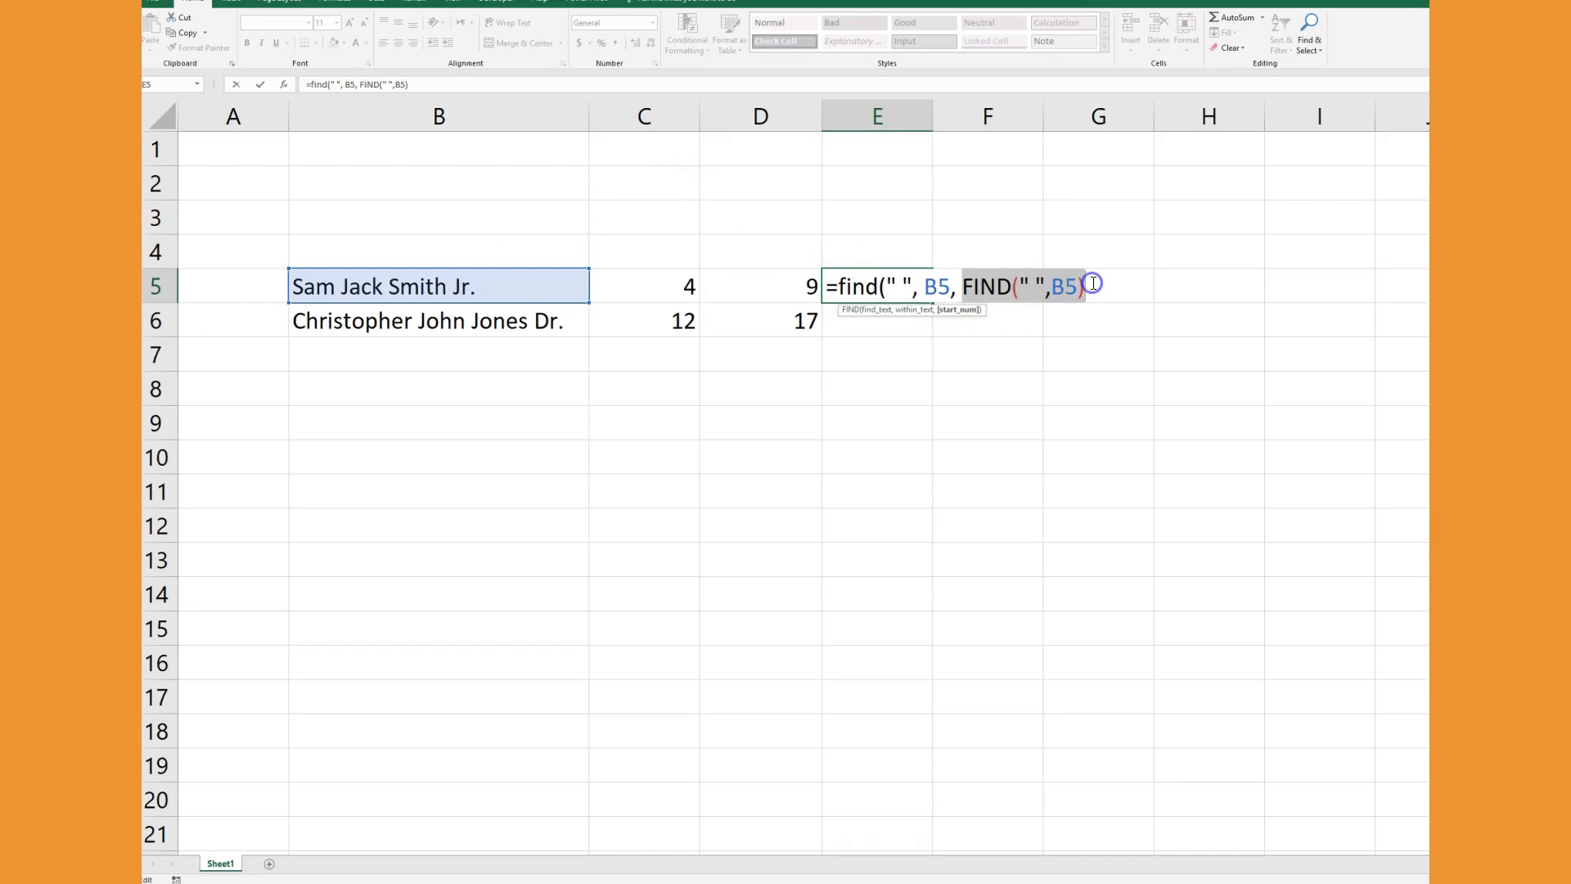
click(1092, 284)
key(BackSpace)
text(+)
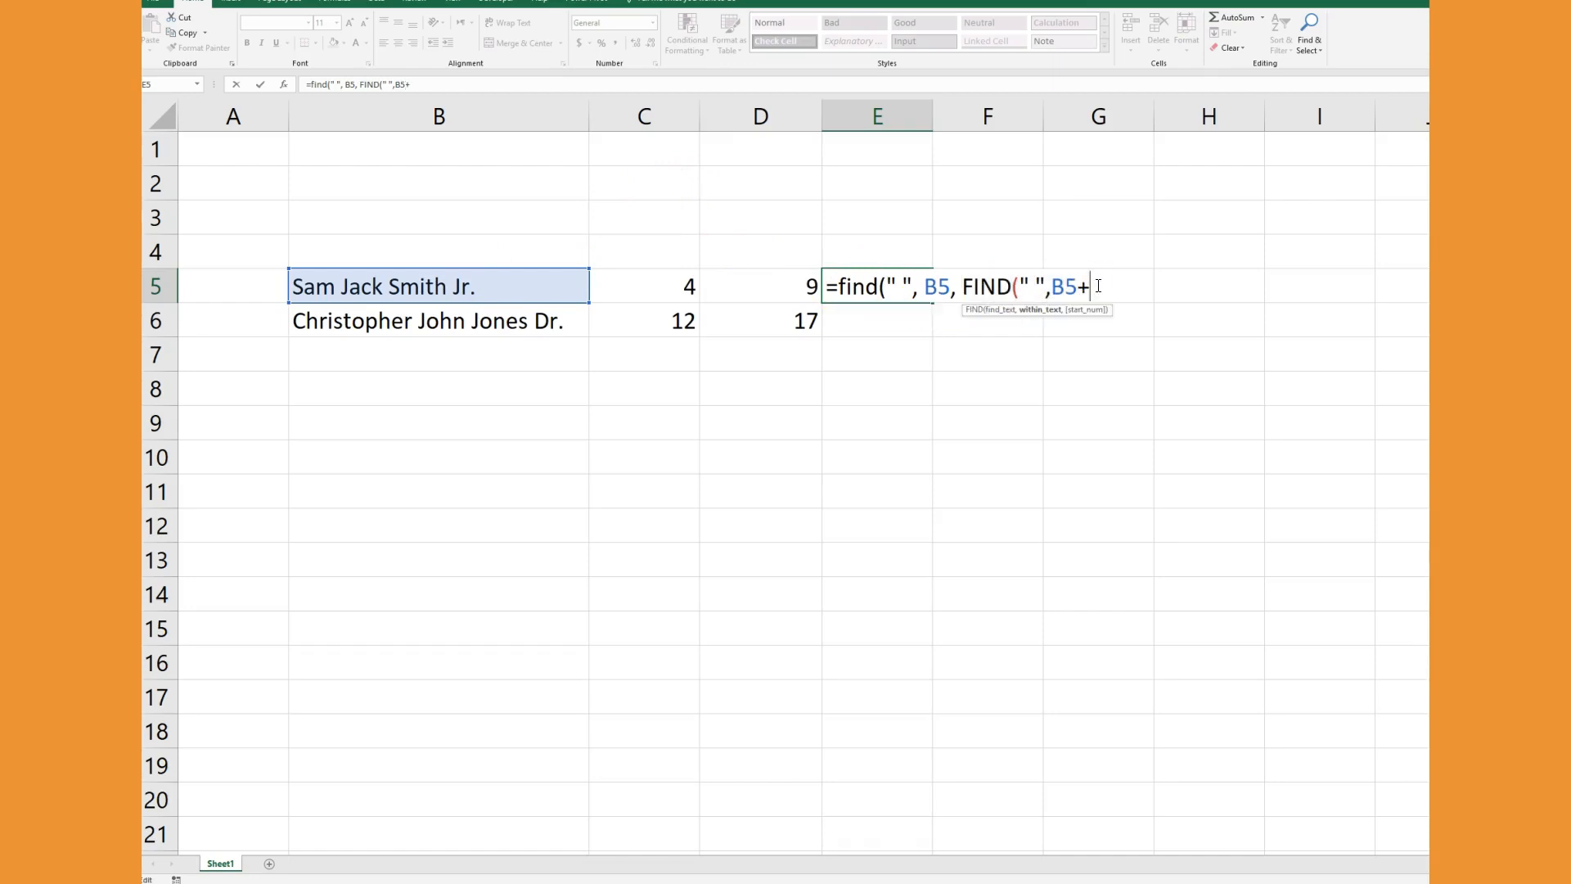
key(BackSpace)
text()+1)
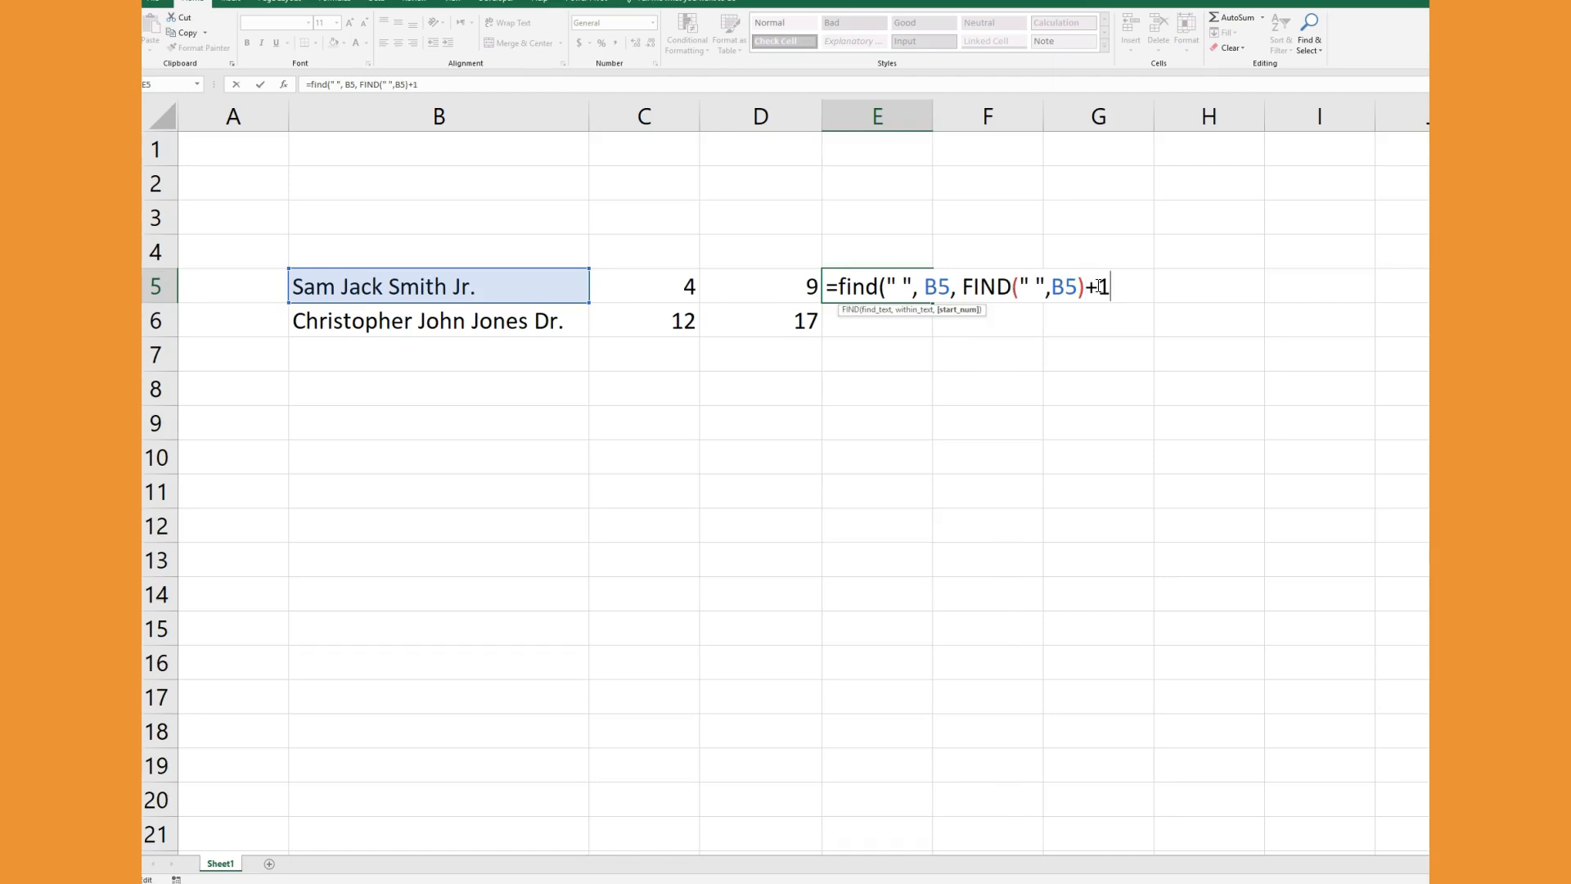
text())
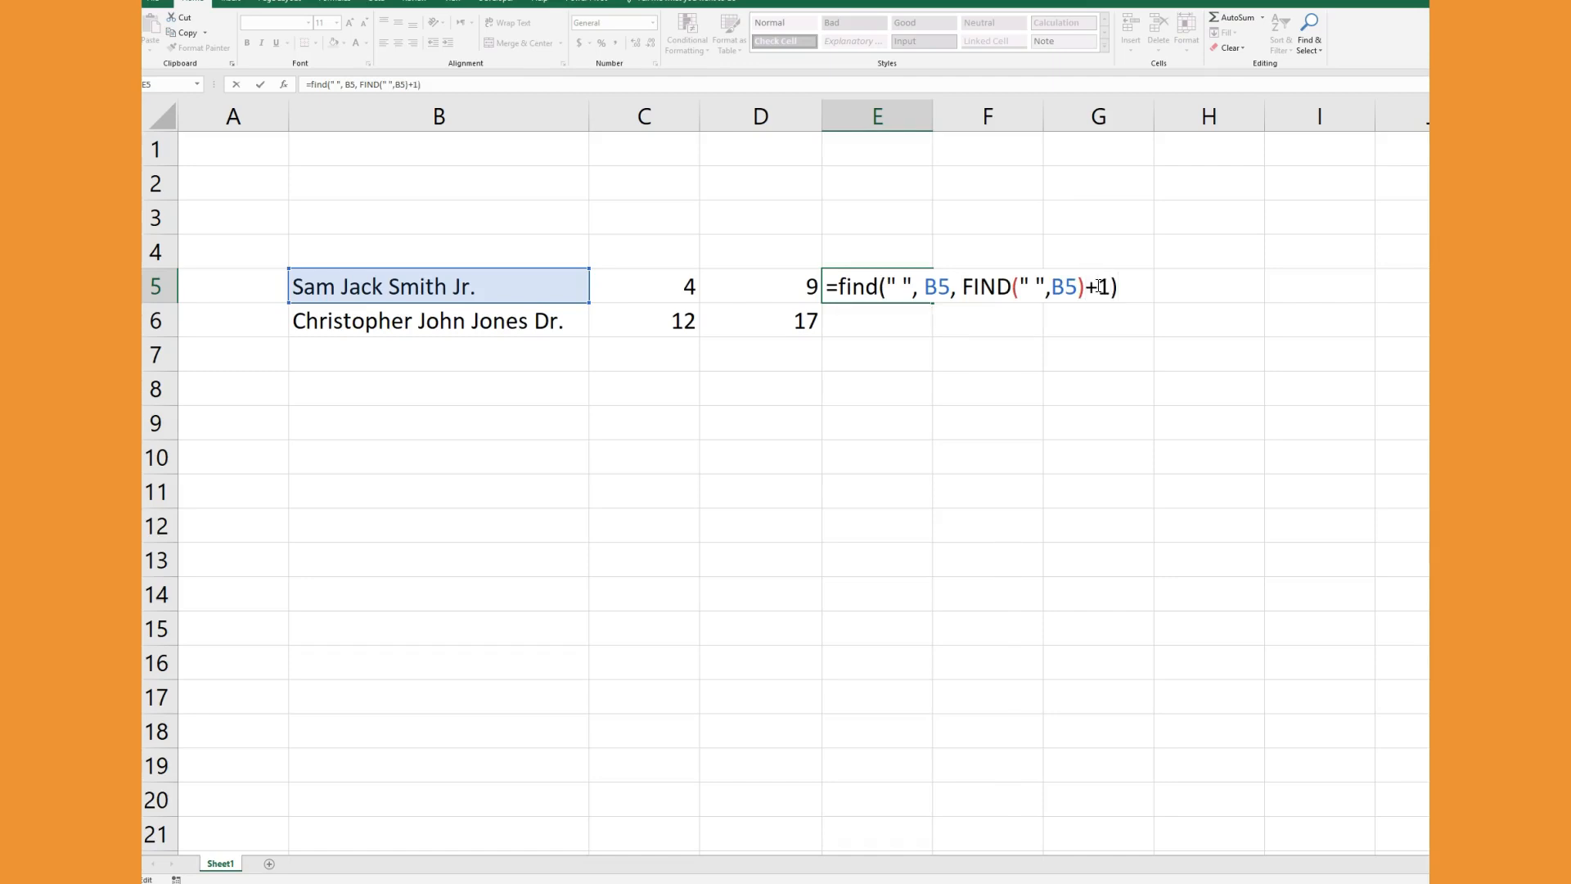
key(Return)
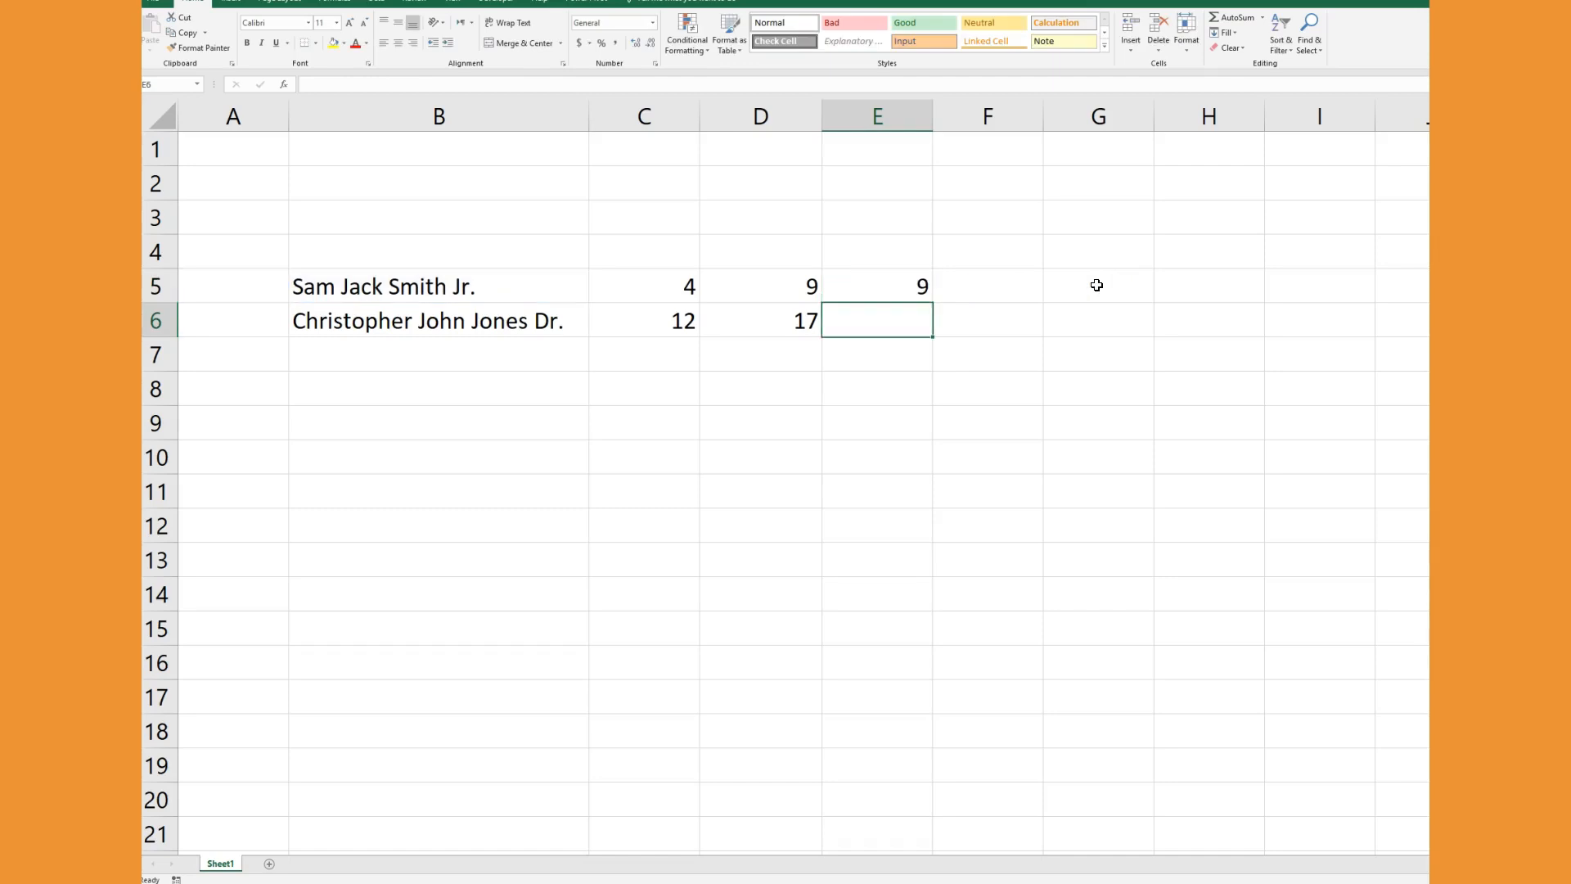
Fill the nested FIND formula from cell E5 down to E6
click(914, 291)
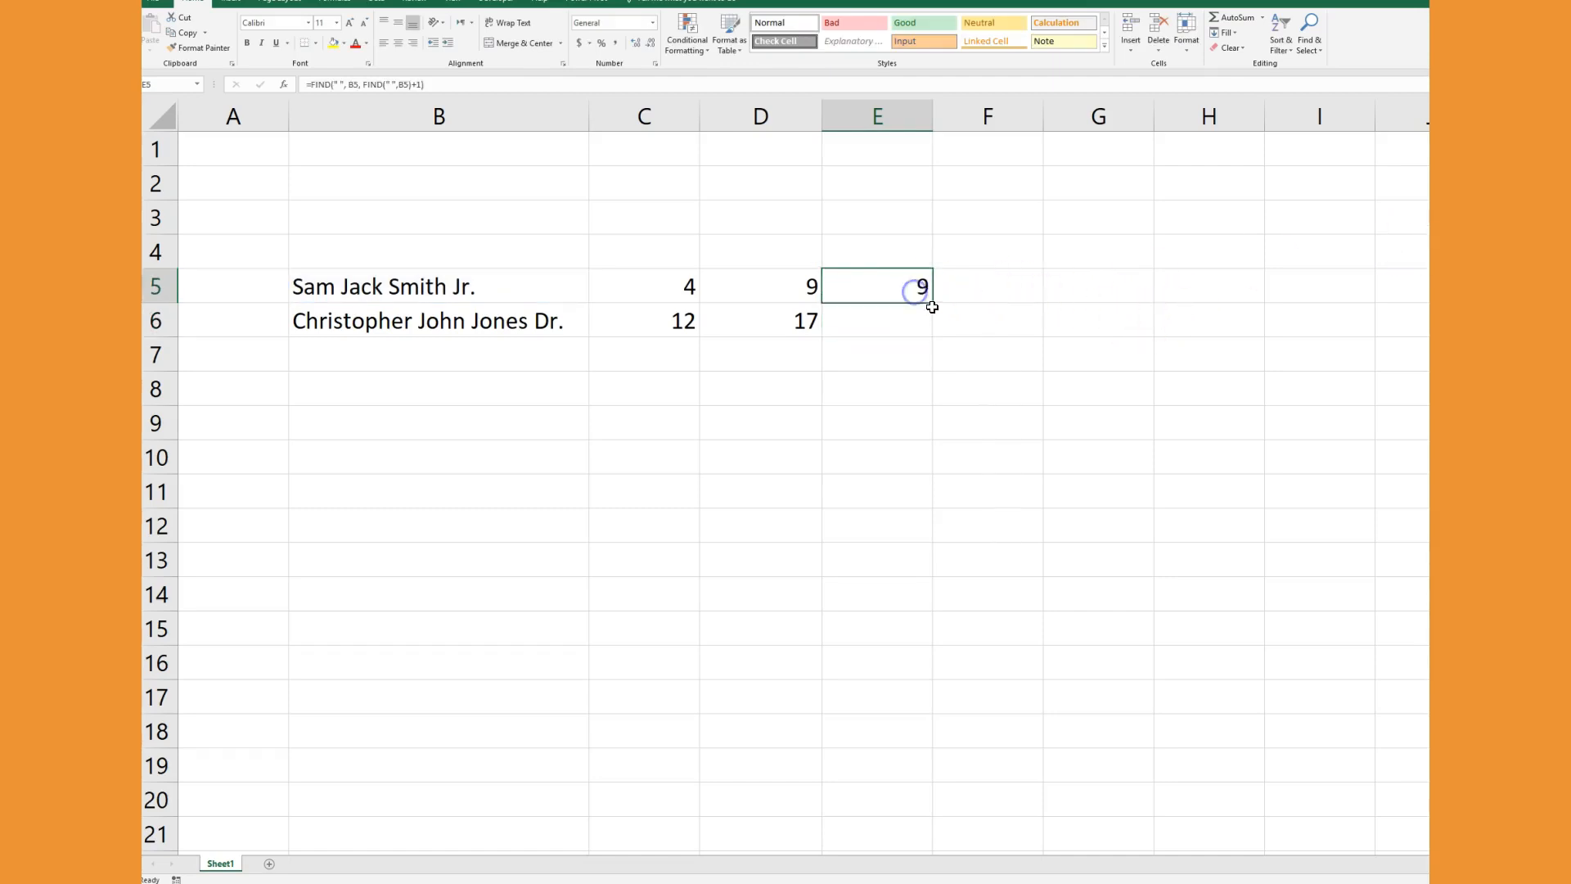
drag(932, 304, 934, 329)
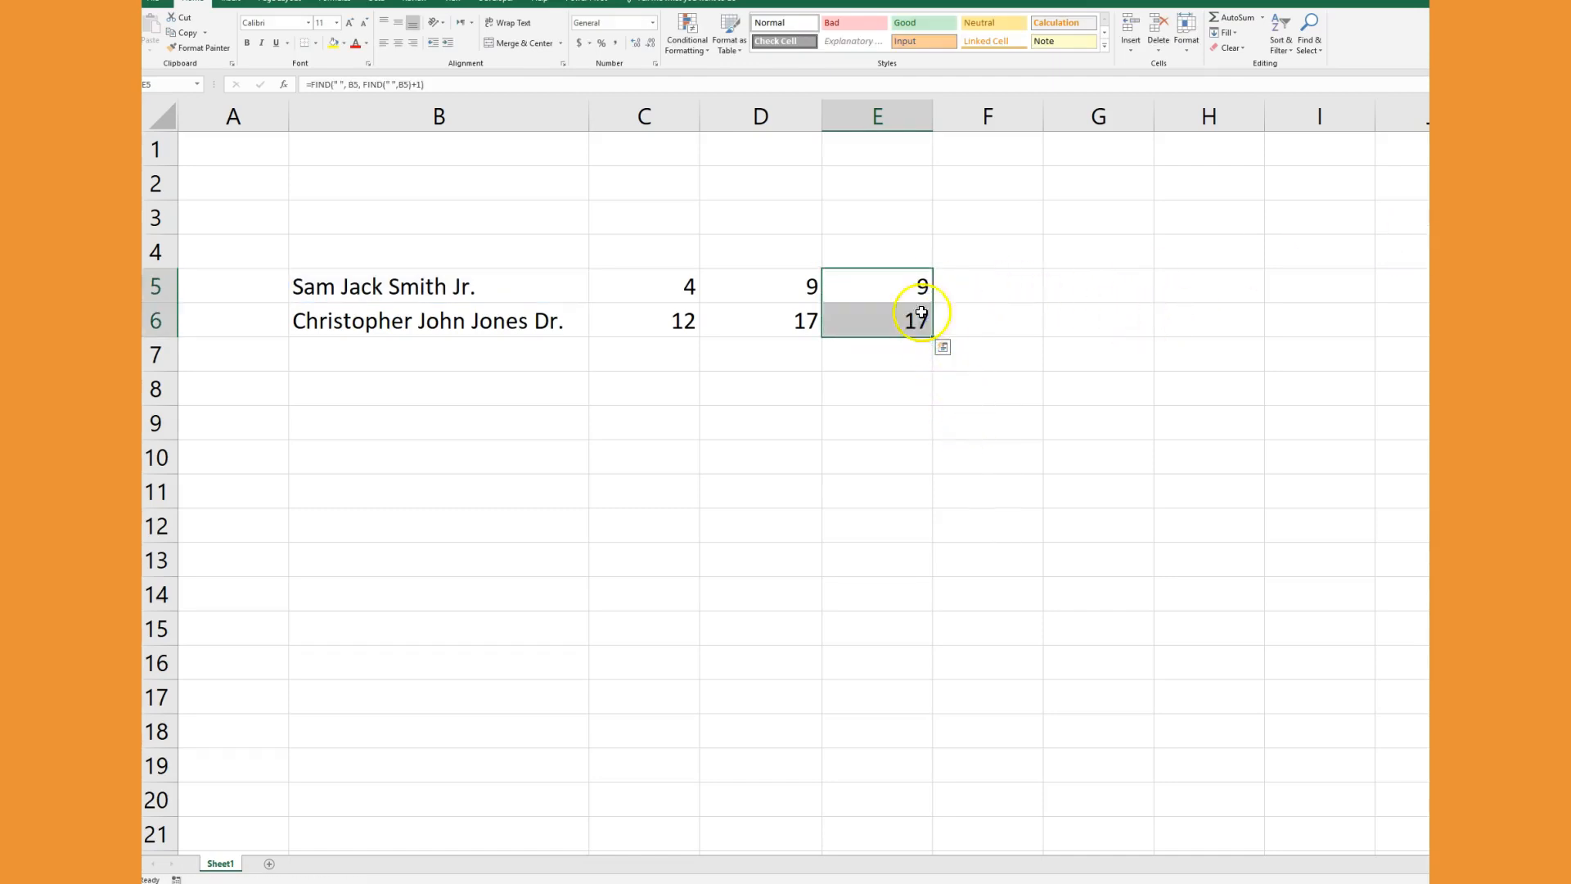
Compare the nested FIND formula in E5 with the helper-column formula in D5, checking the arguments of each
double_click(901, 287)
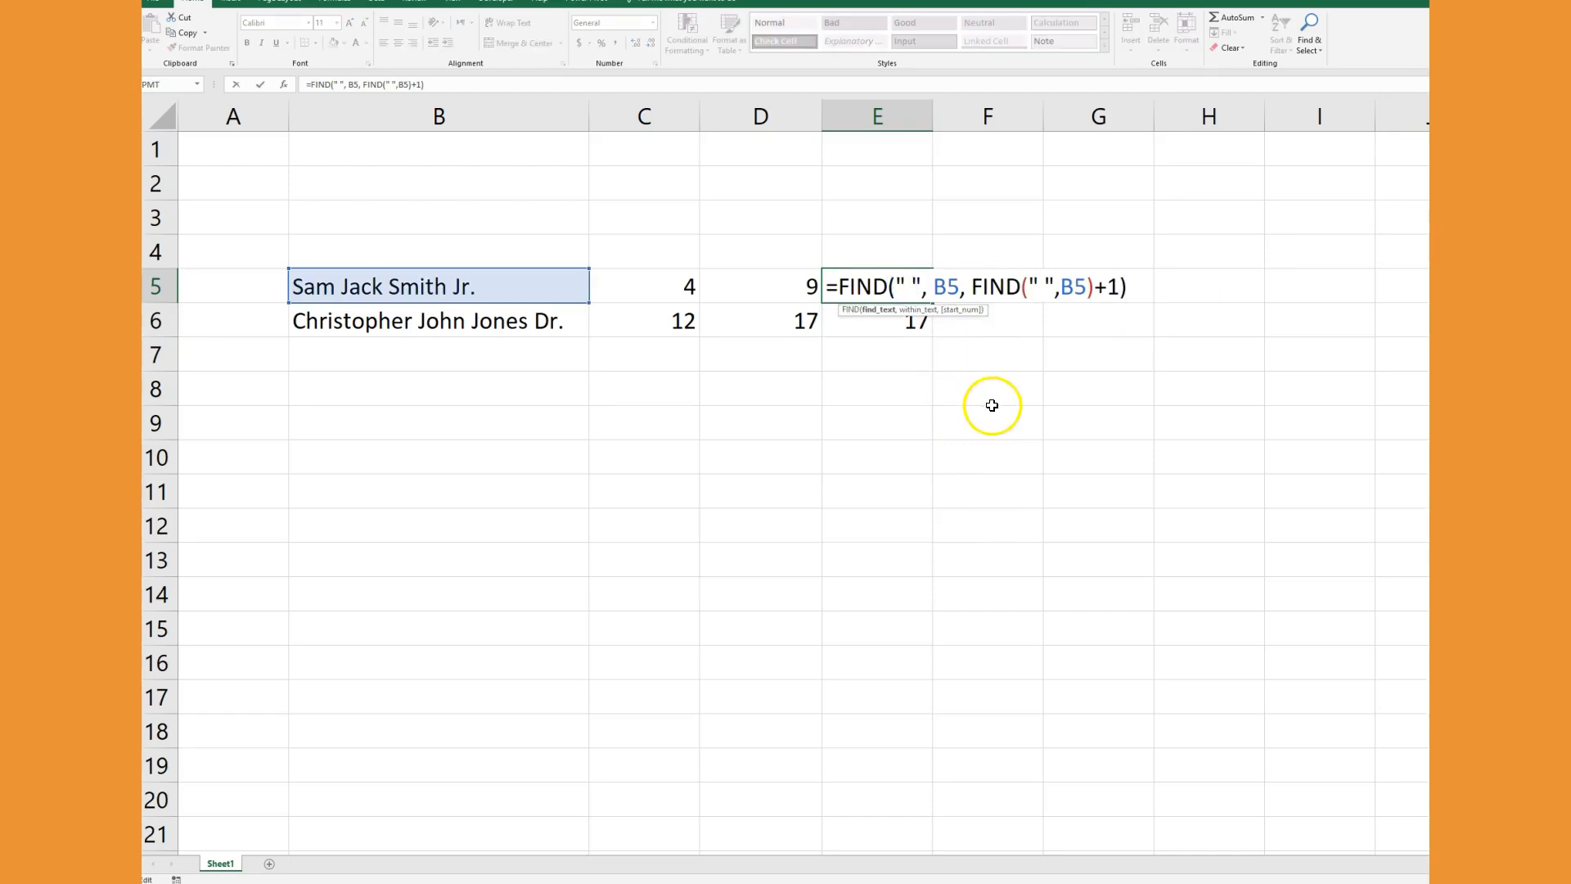
key(Escape)
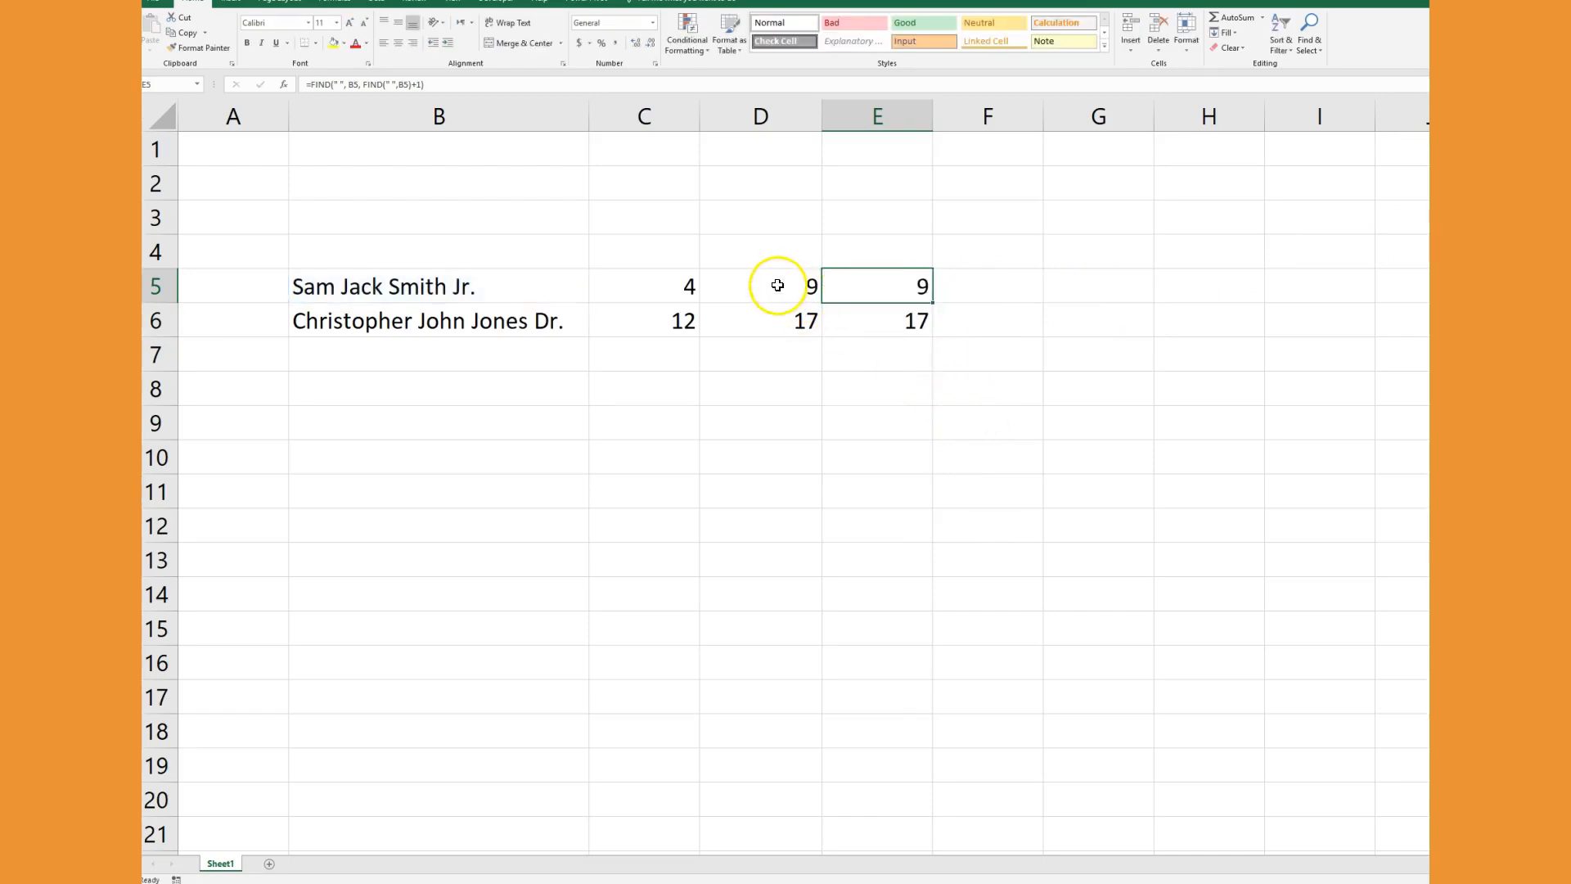
double_click(774, 286)
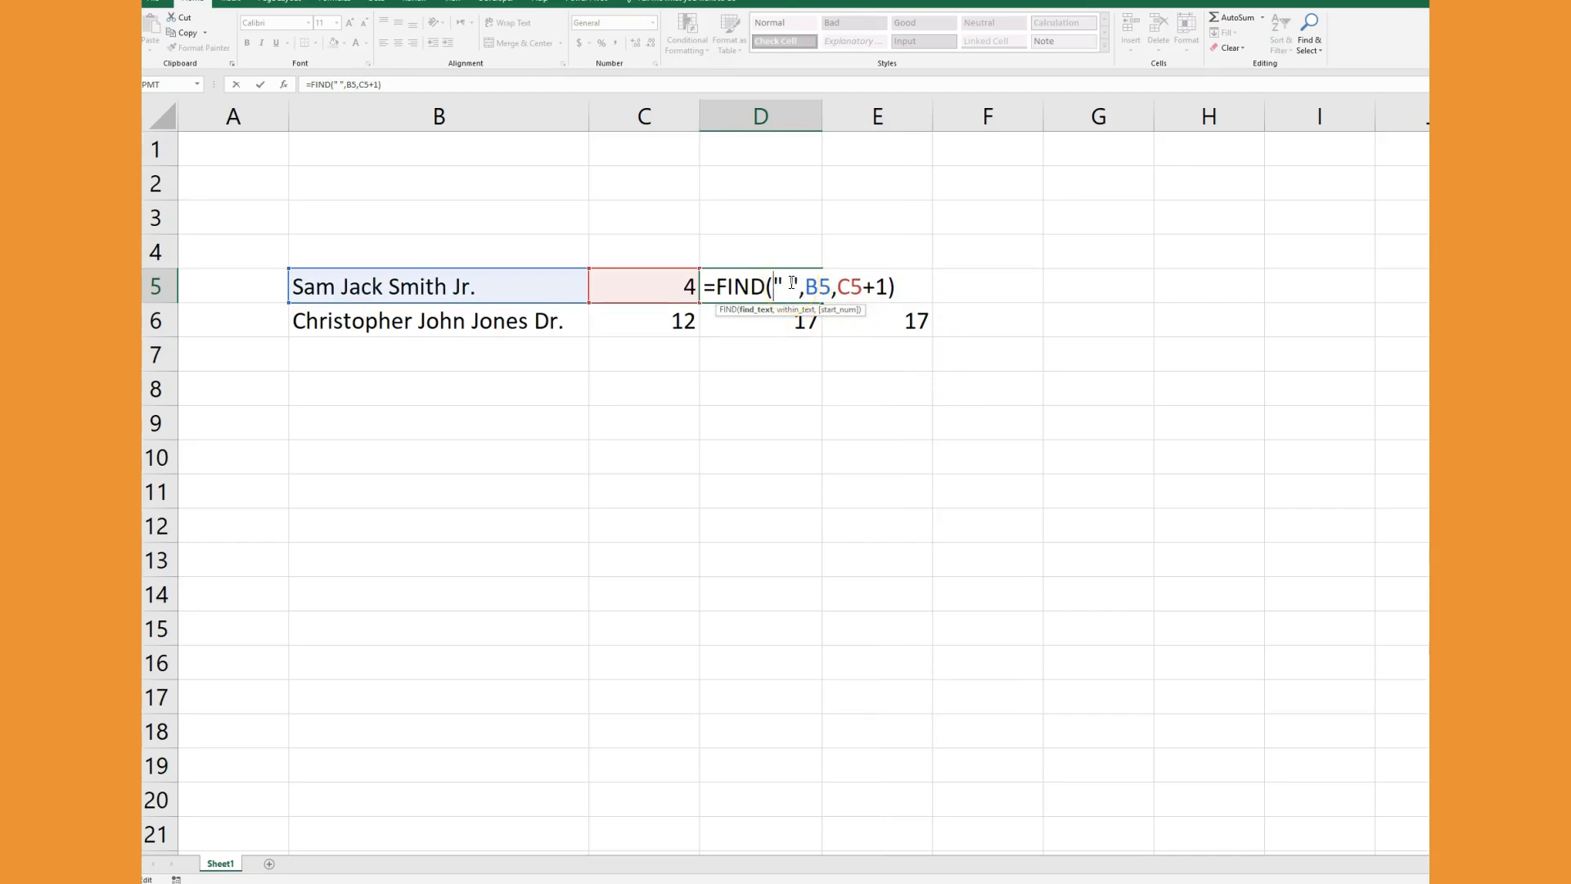
click(790, 286)
click(852, 288)
key(ctrl+Return)
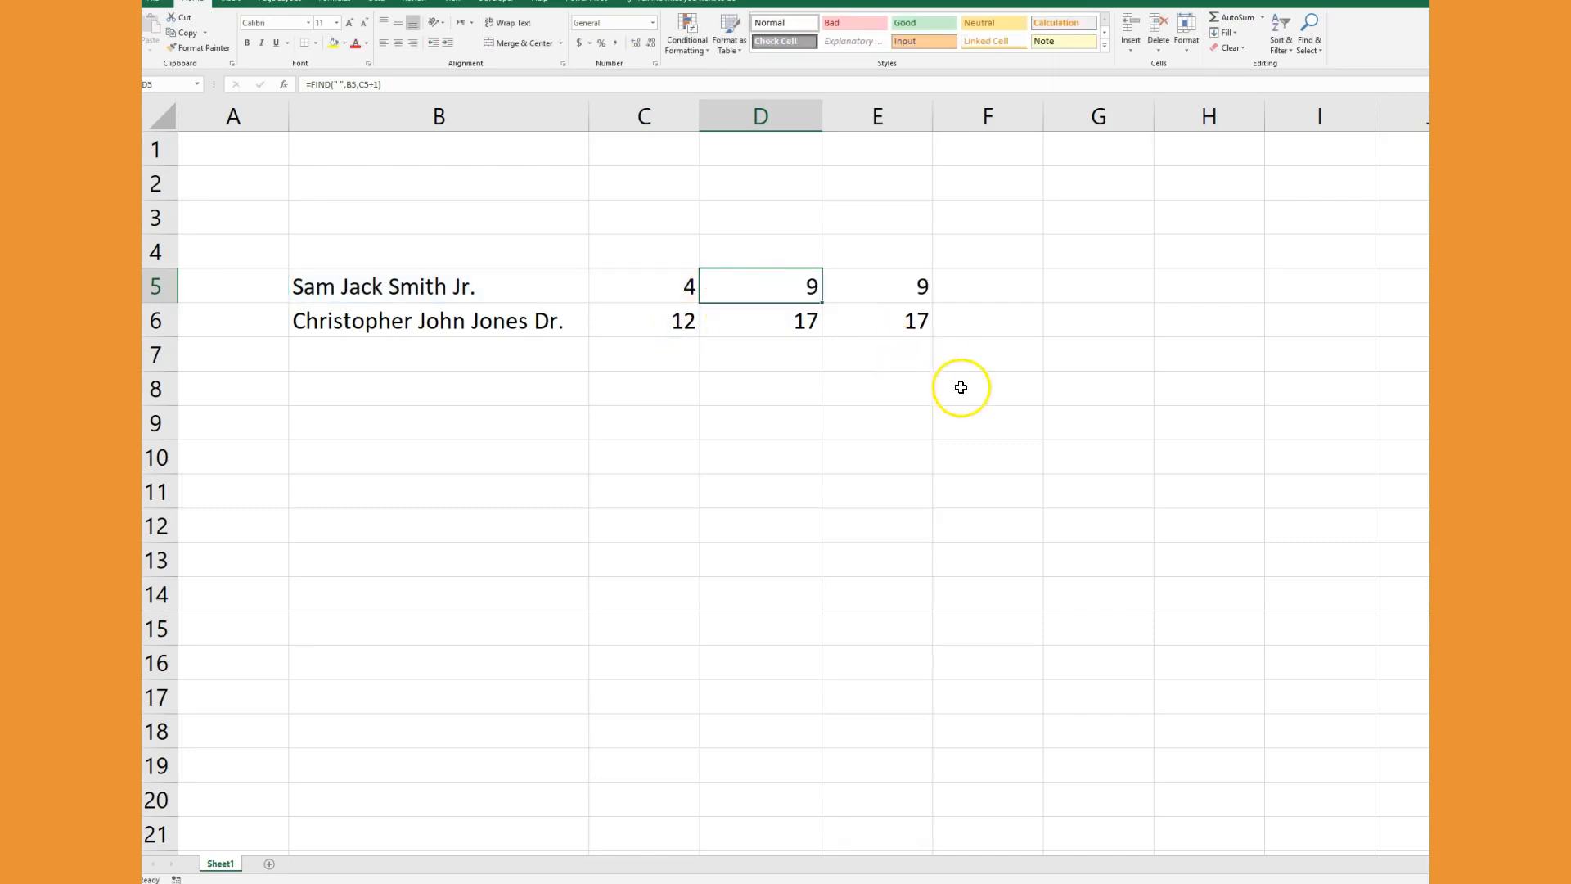
Enter =FIND(" ",B5,E5+1) in cell F5 to locate the third space, and fill it down to F6
click(986, 294)
text(=find()
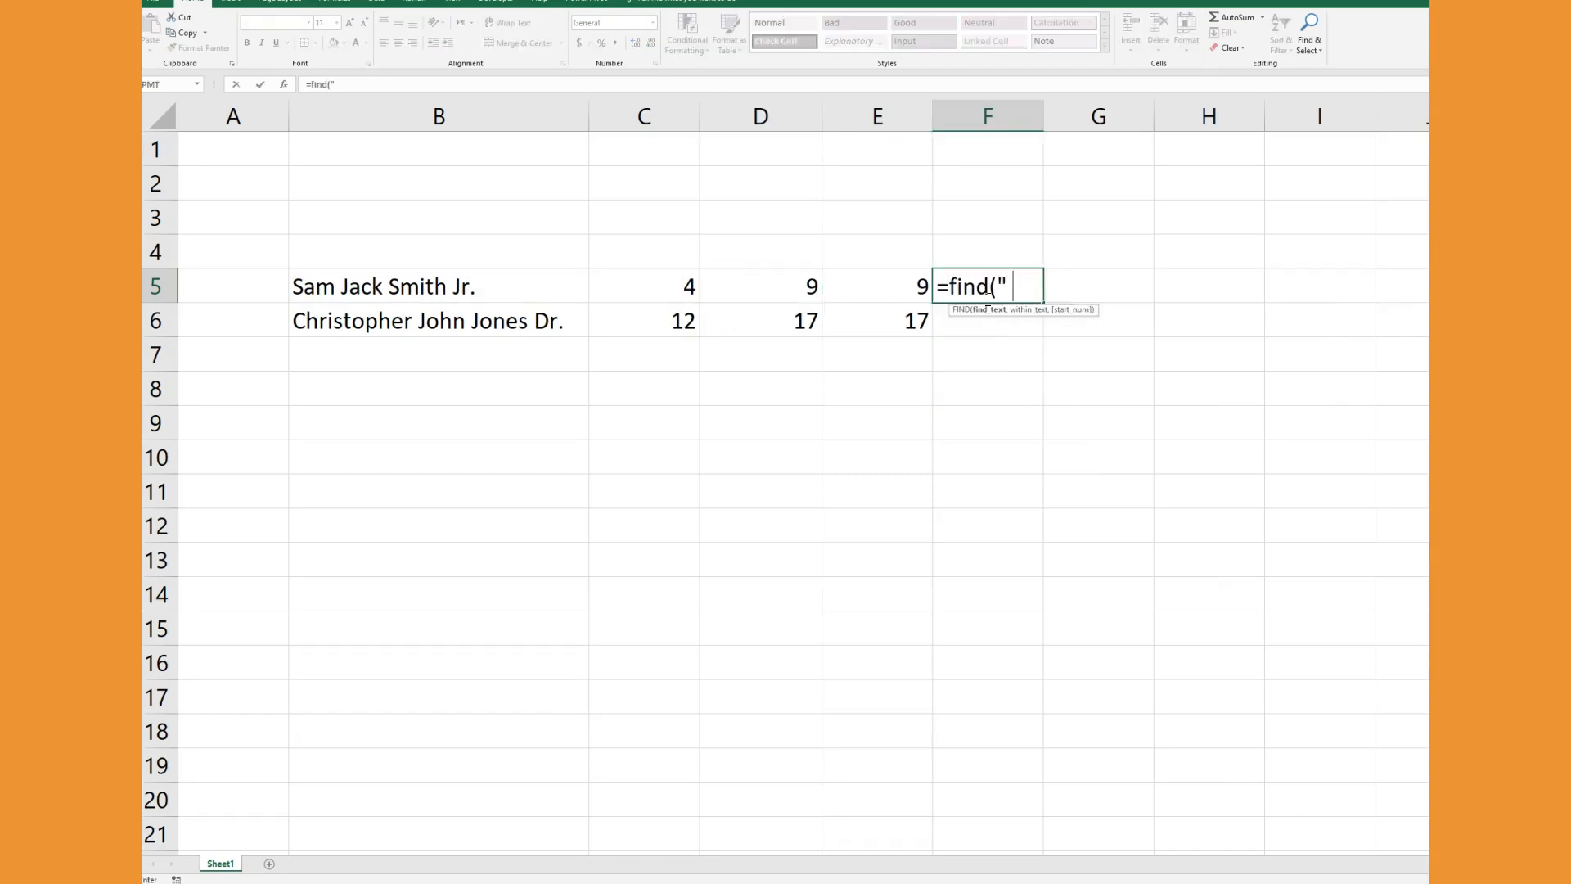
text(" ",)
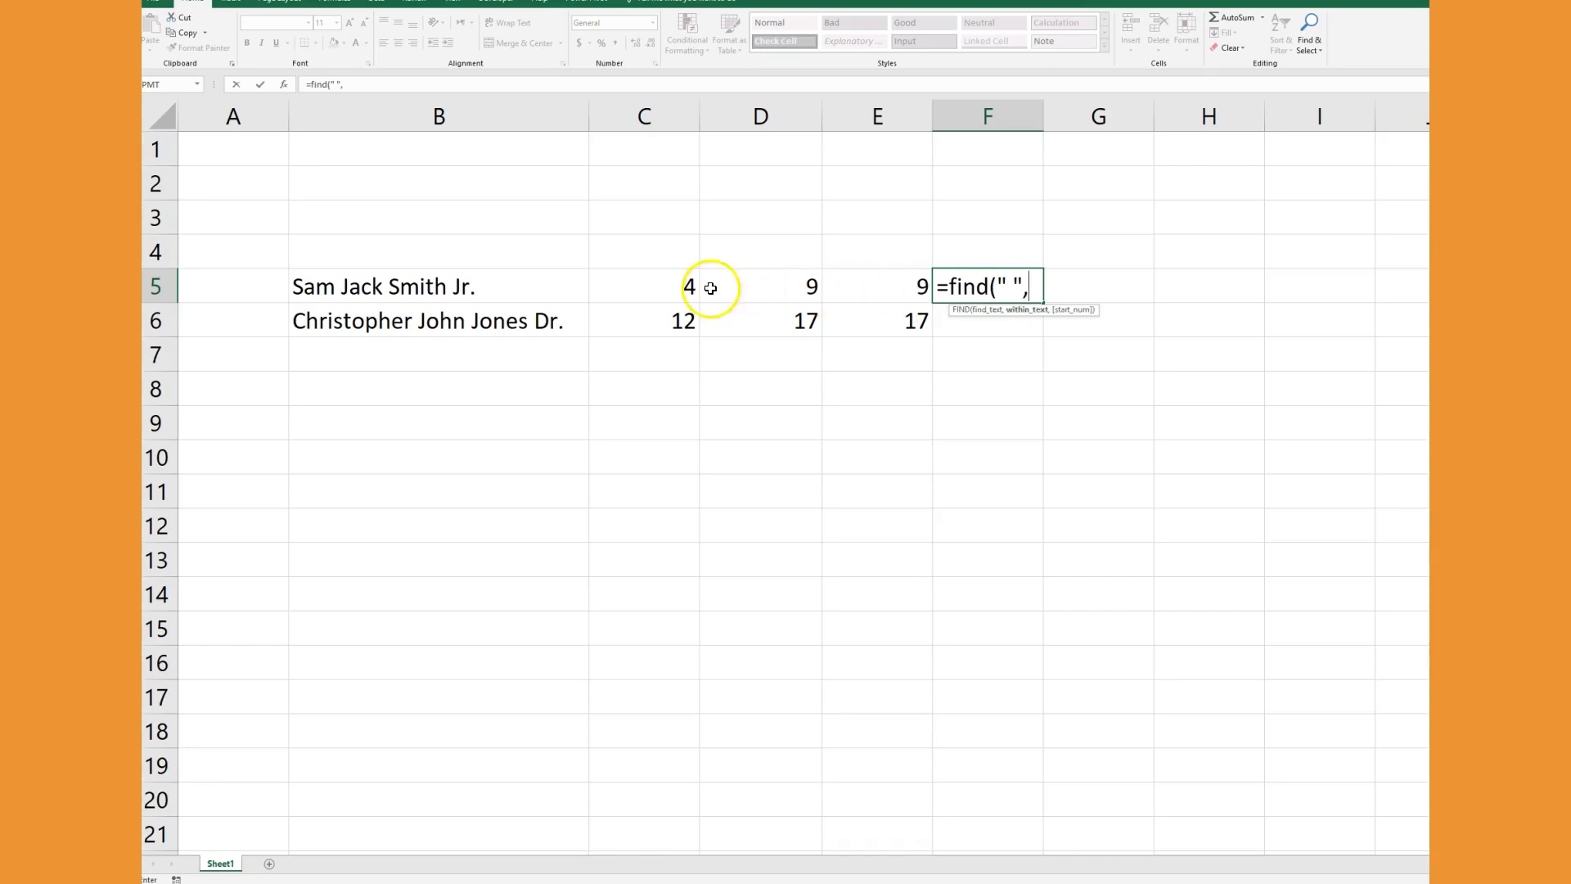
click(454, 284)
text(,)
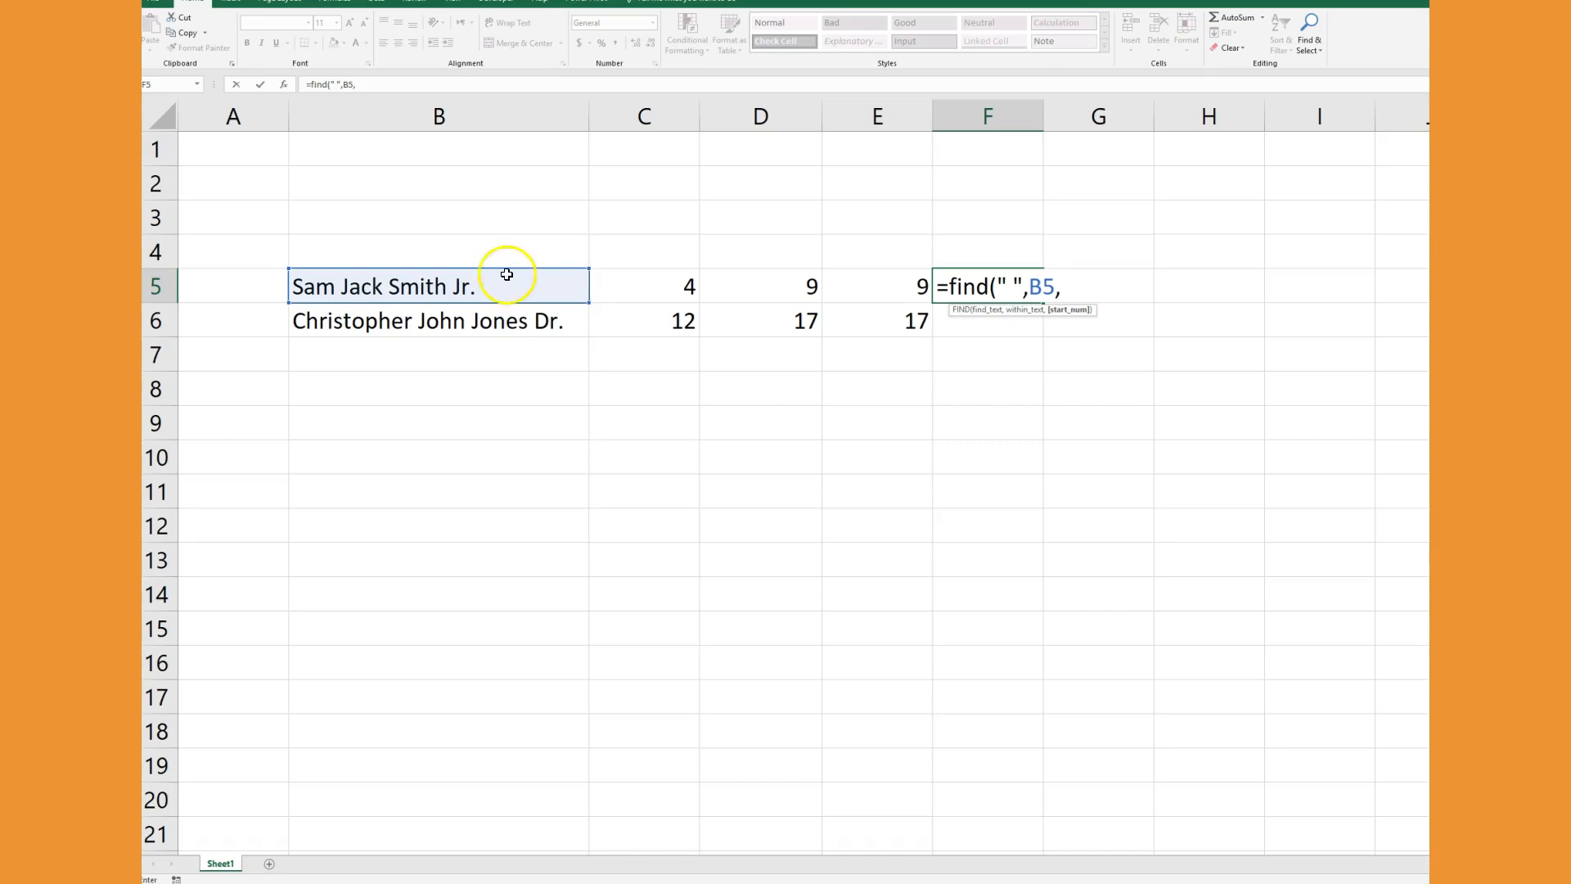
click(901, 294)
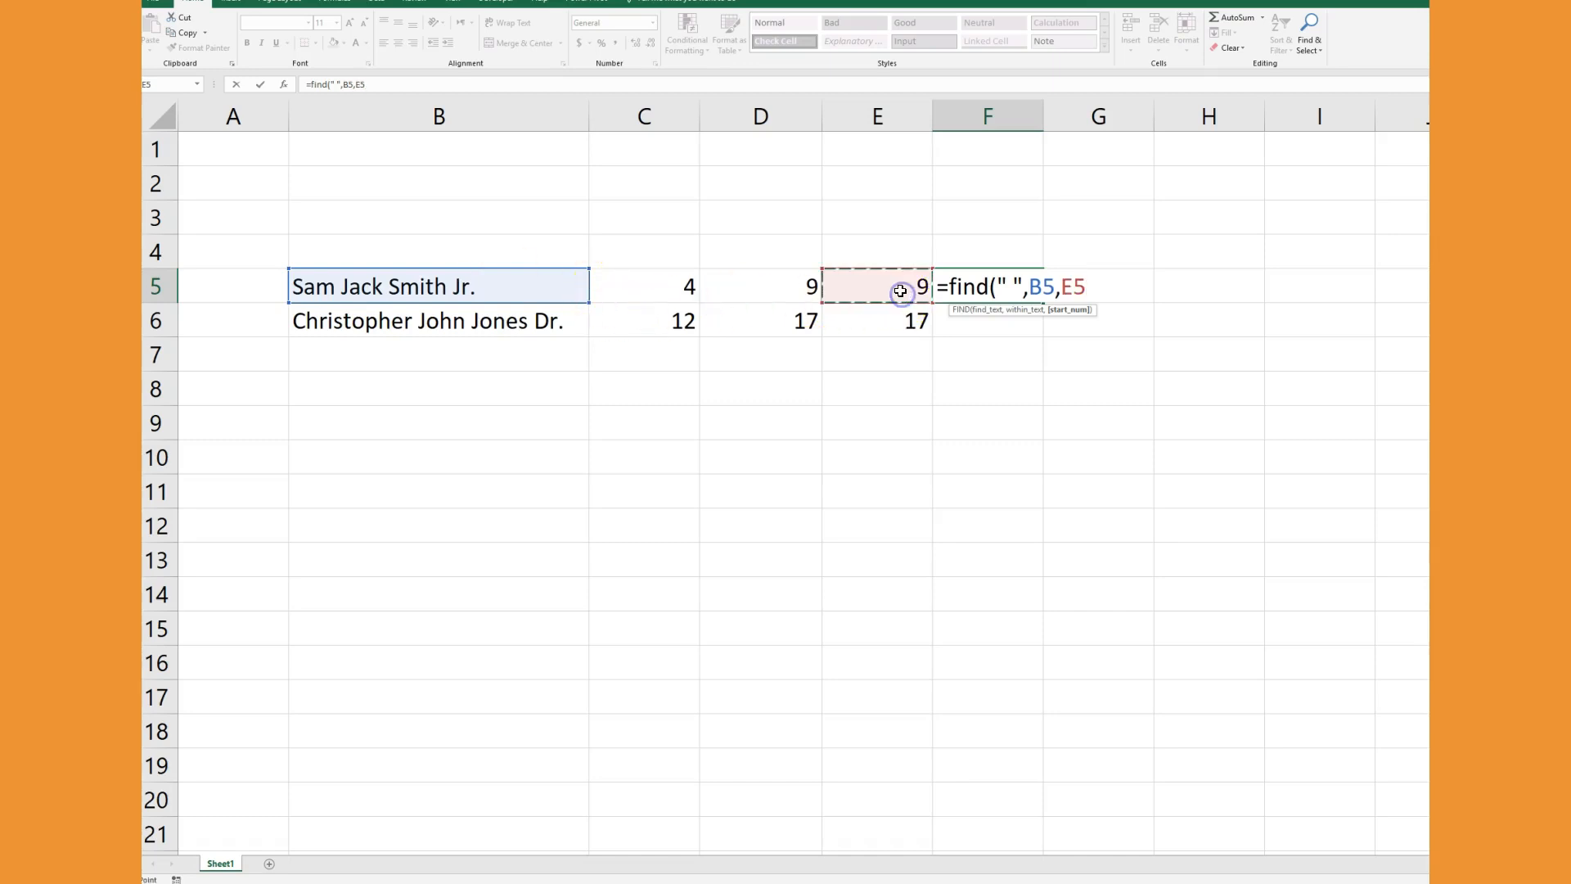
text(+1))
key(Return)
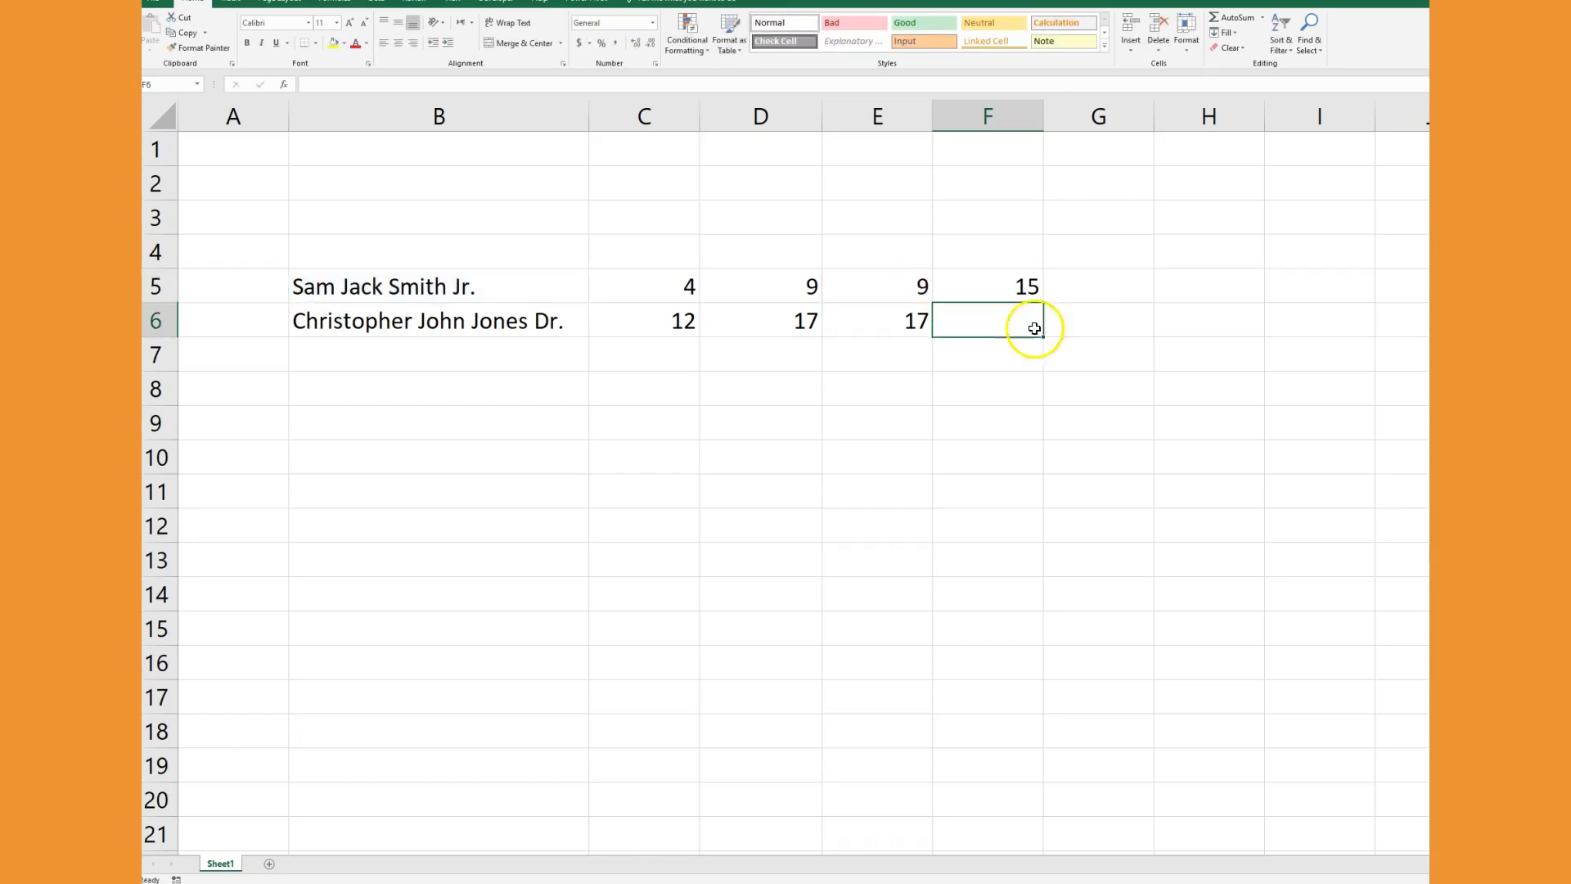
click(1029, 291)
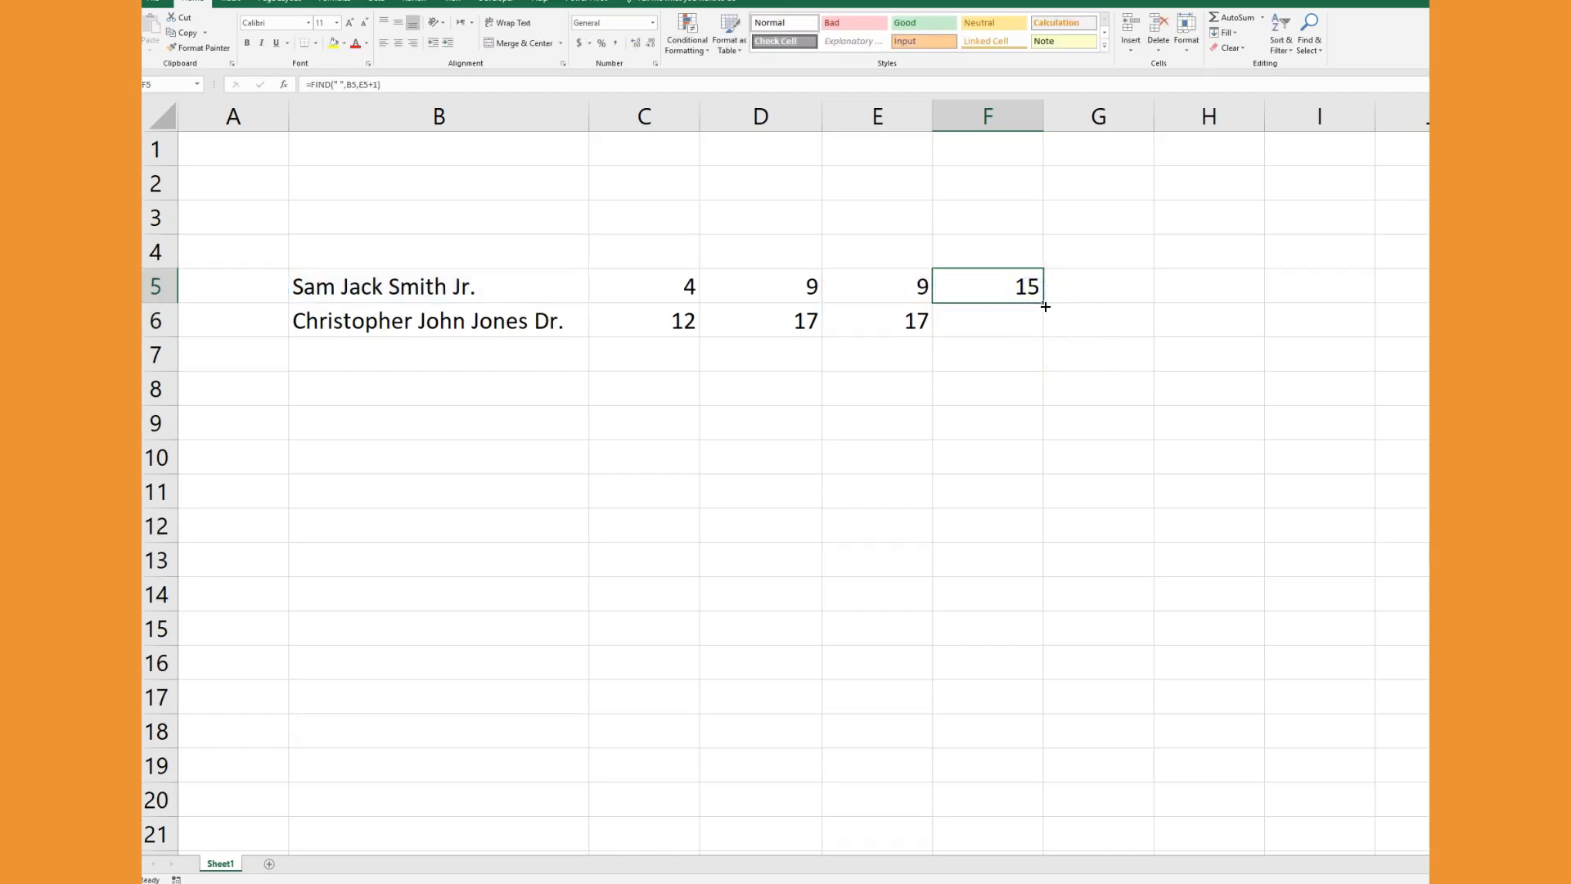
drag(1045, 306, 1044, 324)
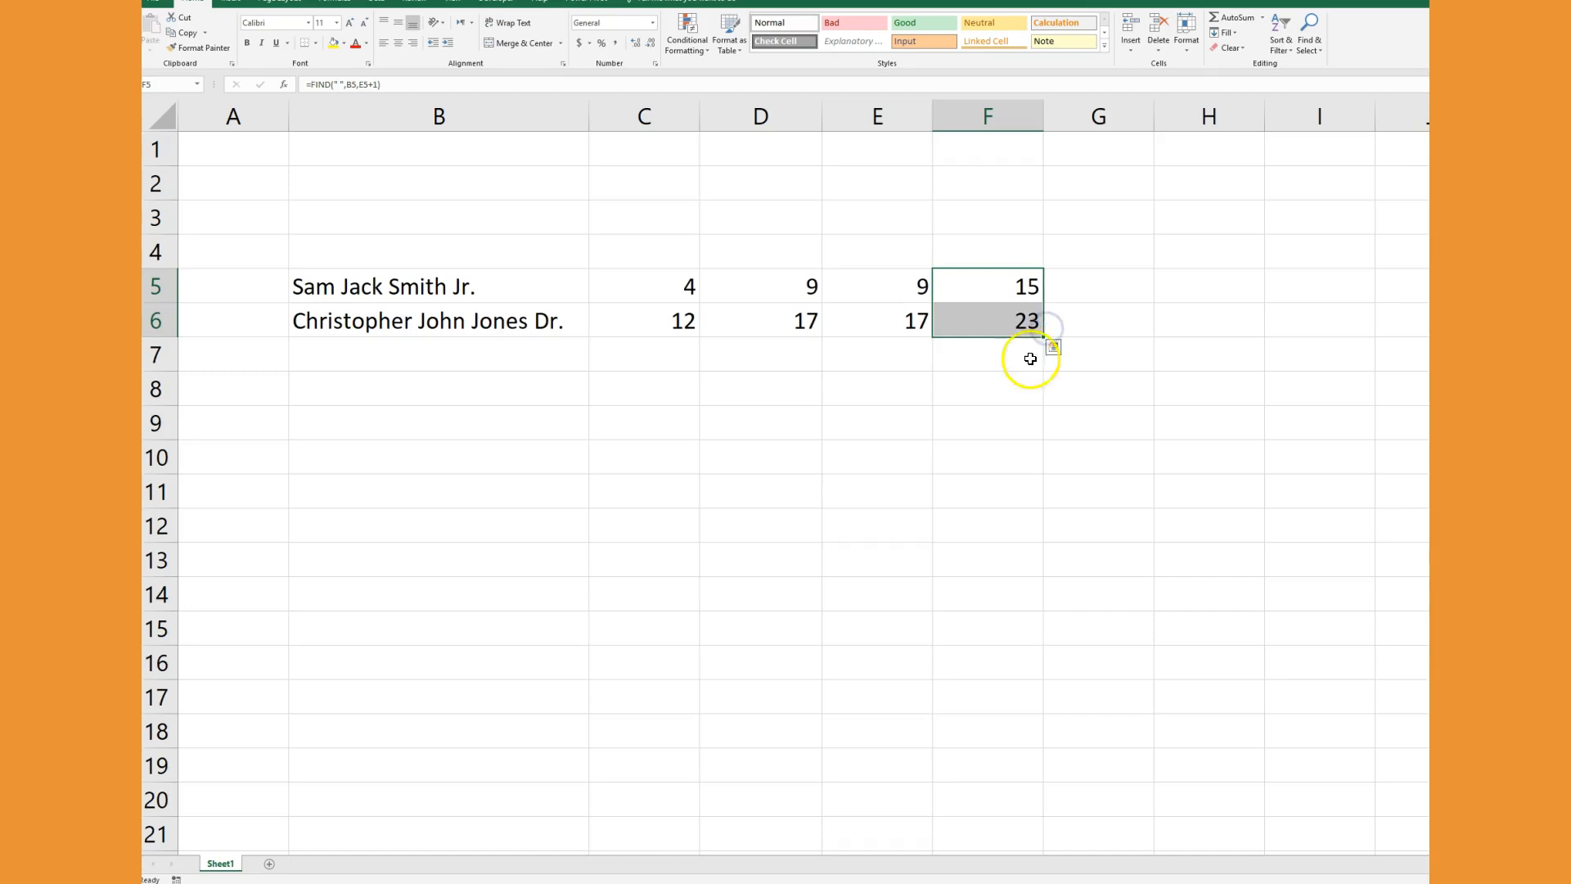
click(981, 282)
double_click(980, 281)
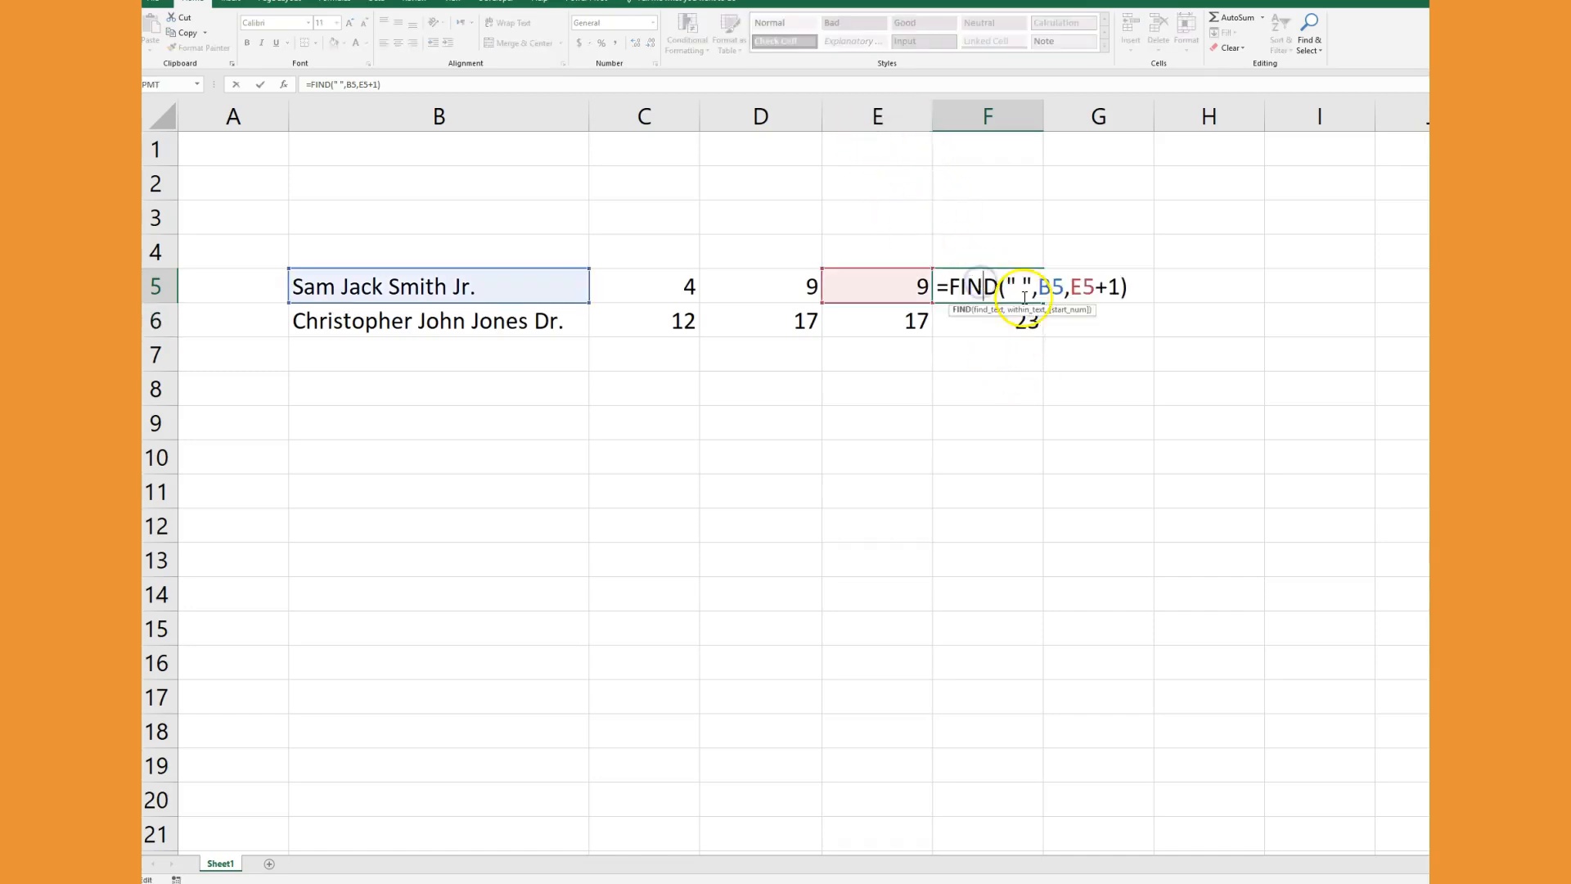
click(1072, 287)
drag(1072, 287, 1117, 288)
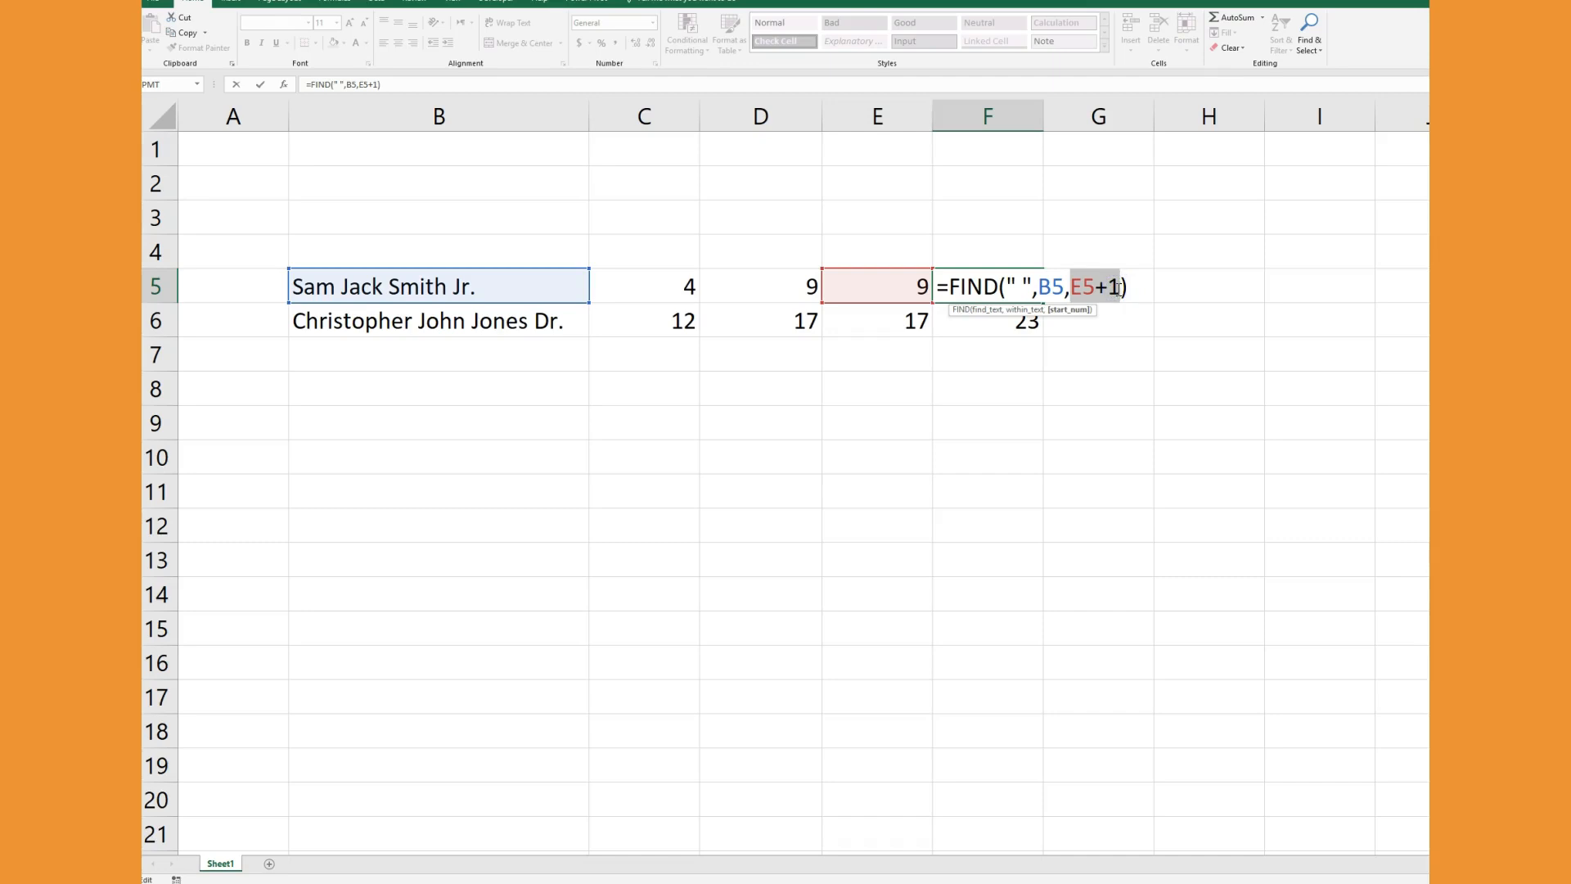
key(BackSpace)
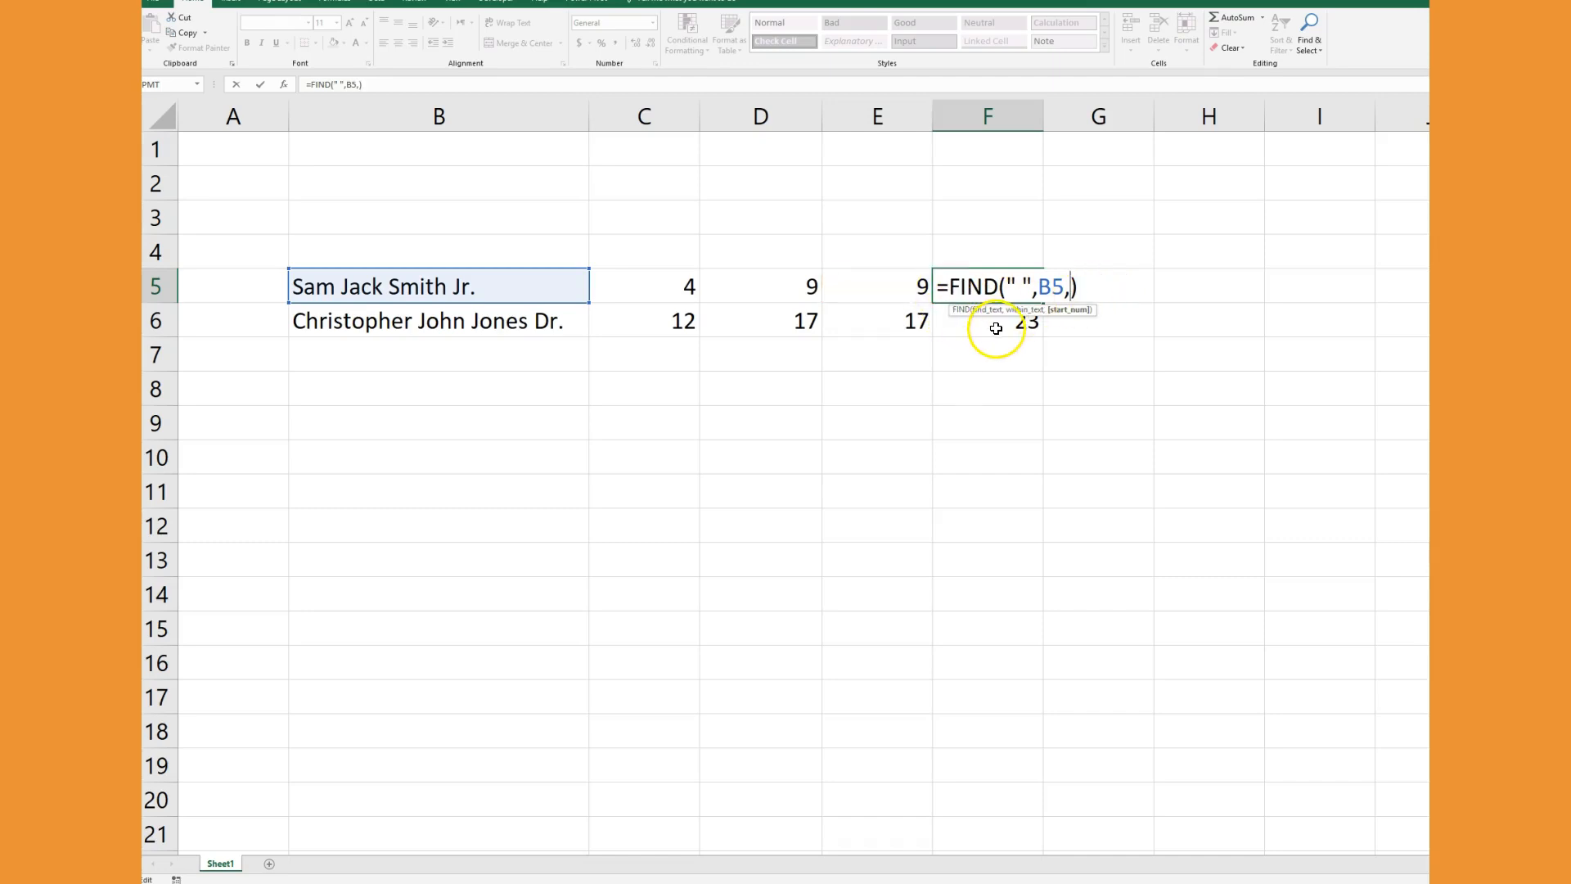
key(Escape)
Copy the formula text FIND(" ", B5, FIND(" ",B5)+1) from cell E5 without its equals sign, leaving E5 as it is
click(918, 285)
double_click(856, 285)
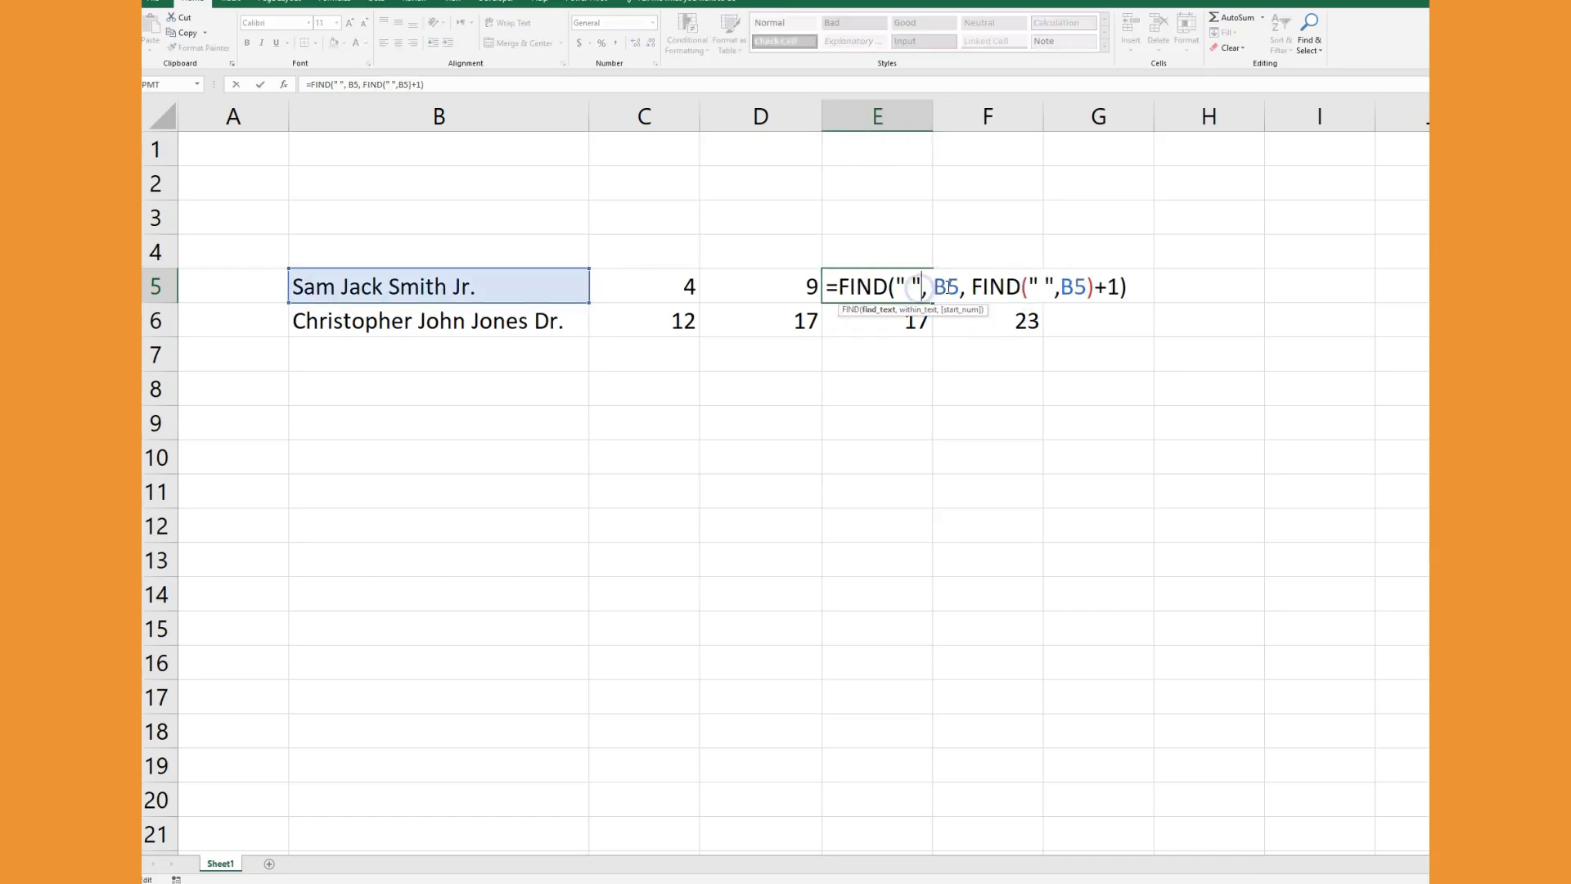
drag(839, 286, 1131, 285)
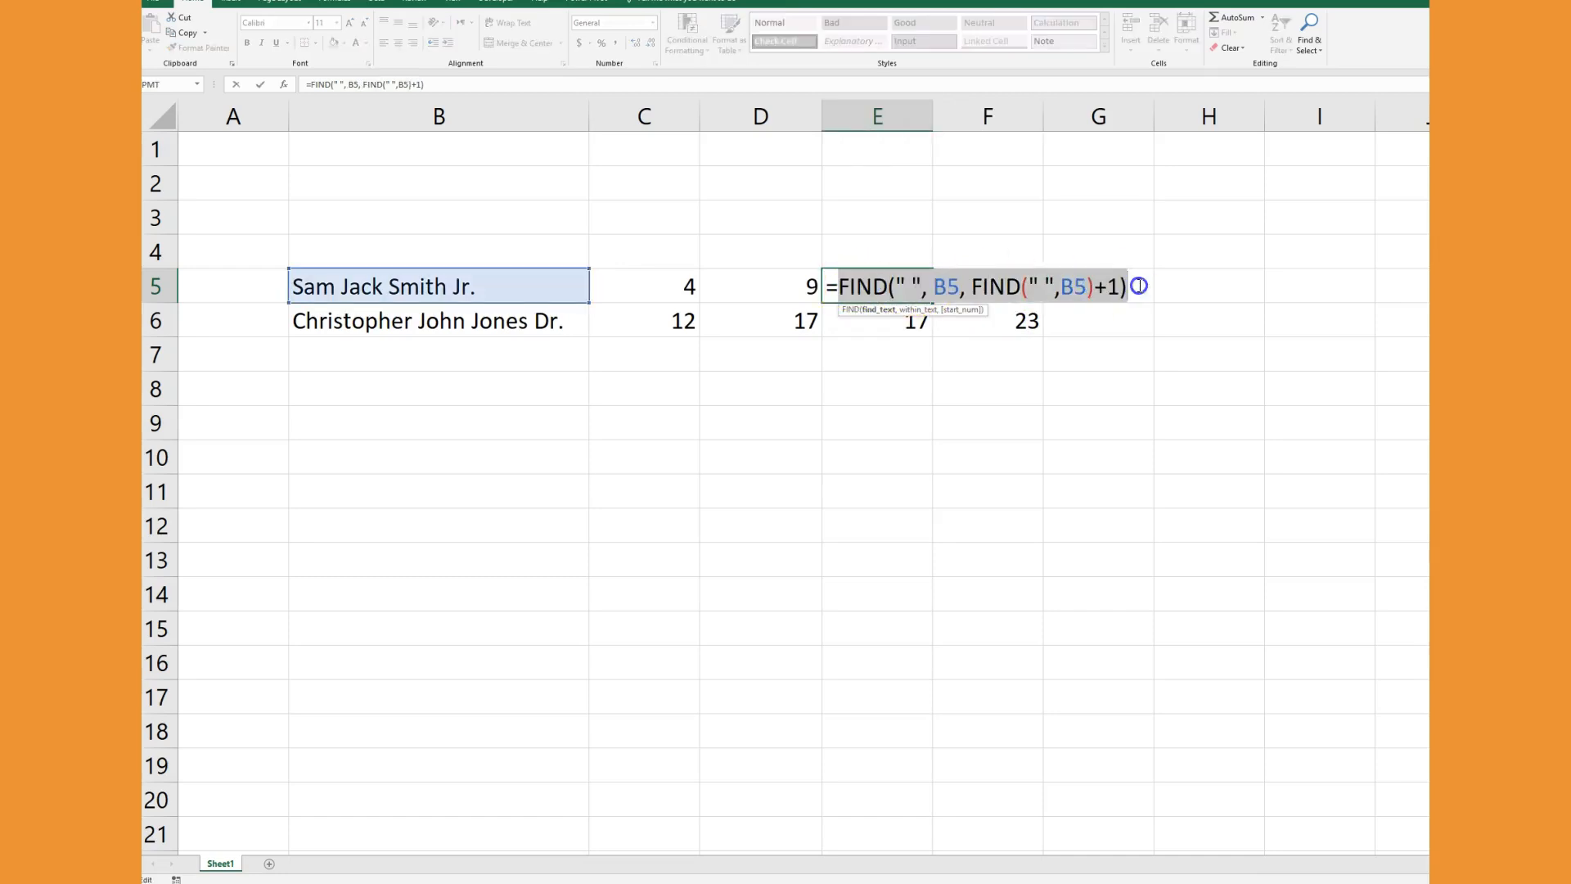
right_click(1063, 282)
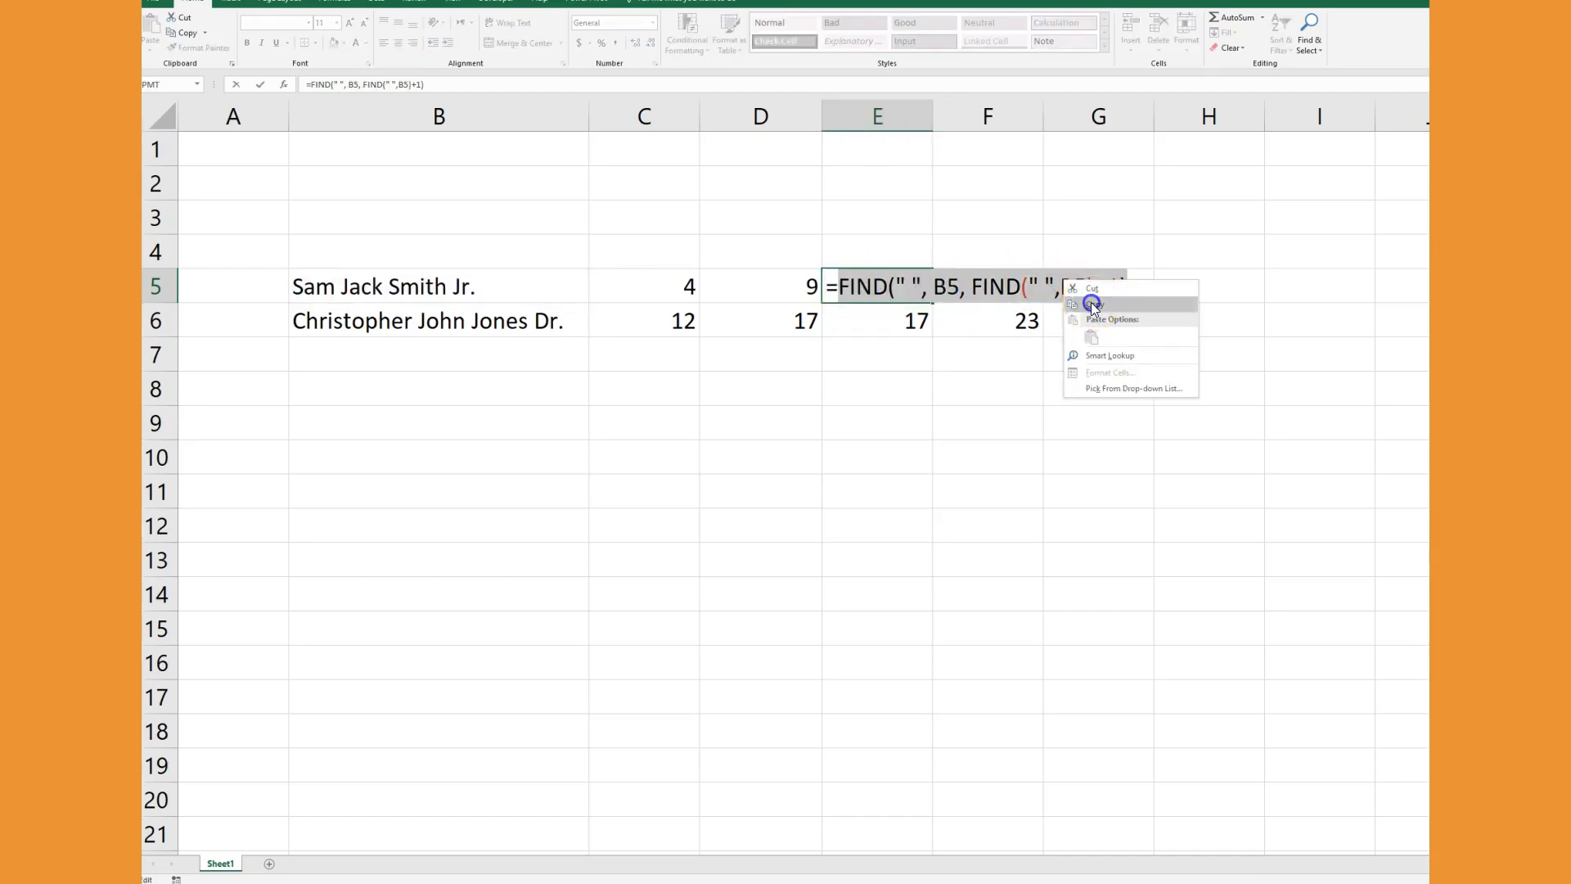
click(1093, 305)
key(Escape)
Replace the E5 reference in F5 with the copied formula, making it =FIND(" ",B5,FIND(" ", B5, FIND(" ",B5)+1)+1), and fill it down to F6
click(1027, 293)
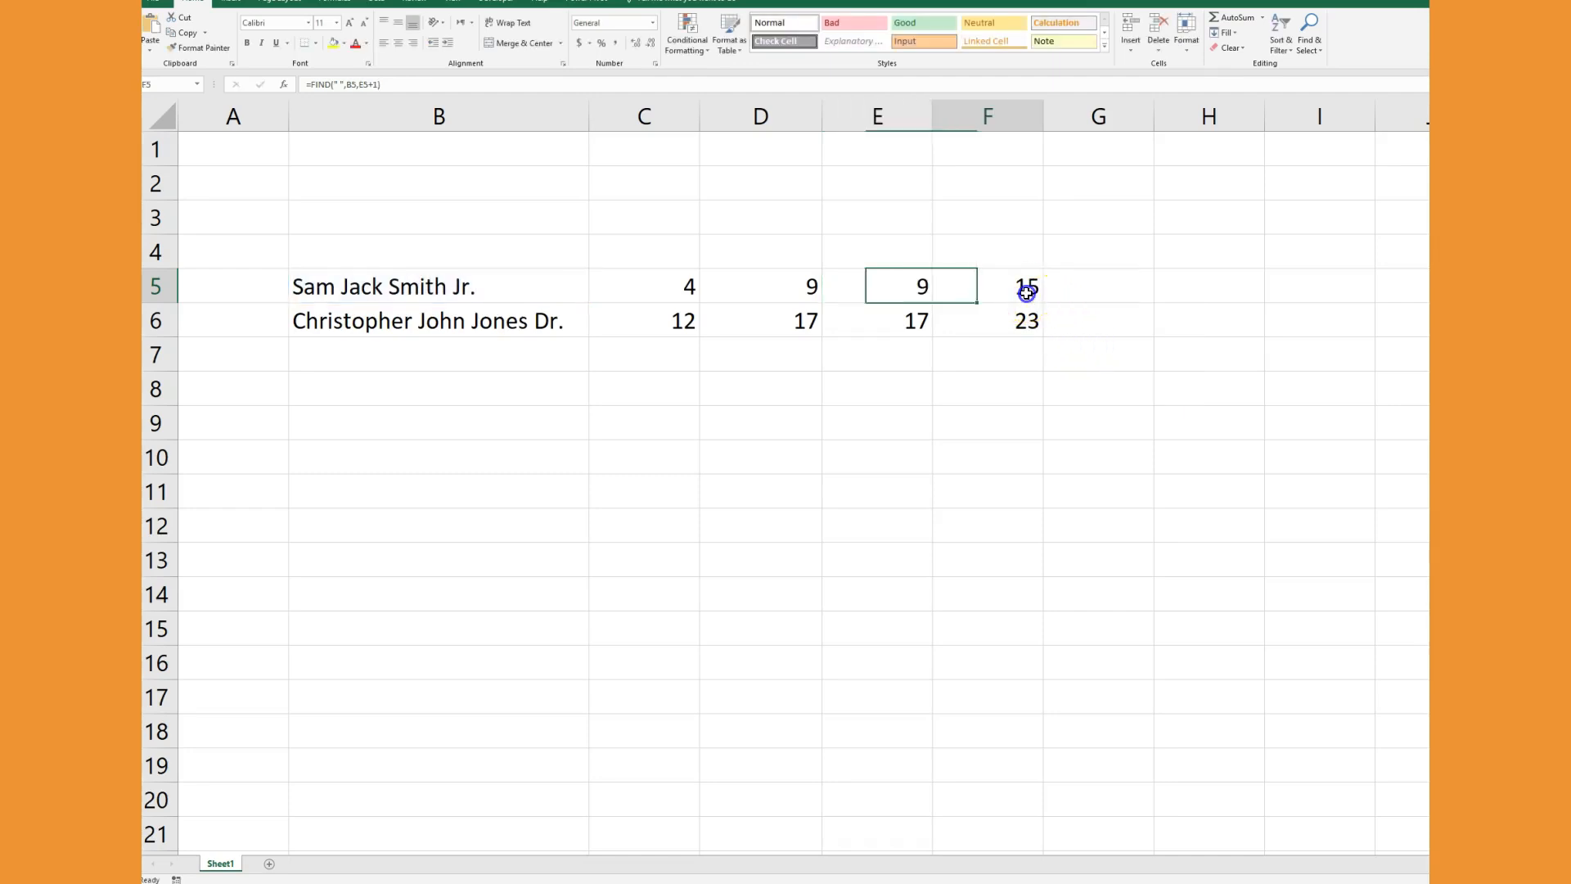
double_click(1027, 293)
drag(1122, 287, 1071, 287)
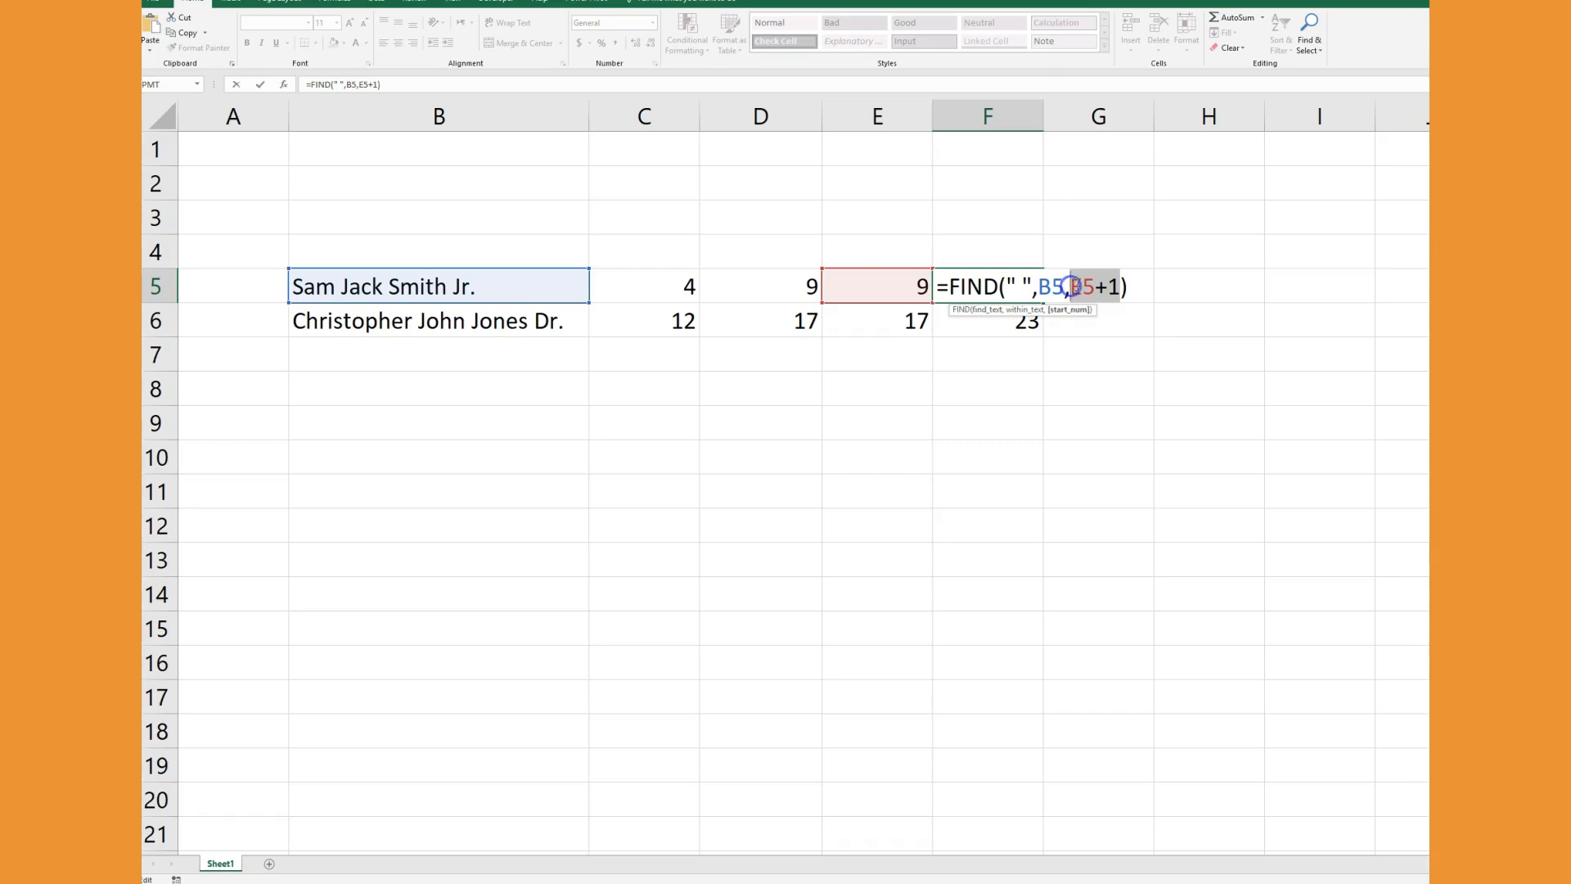
right_click(1086, 282)
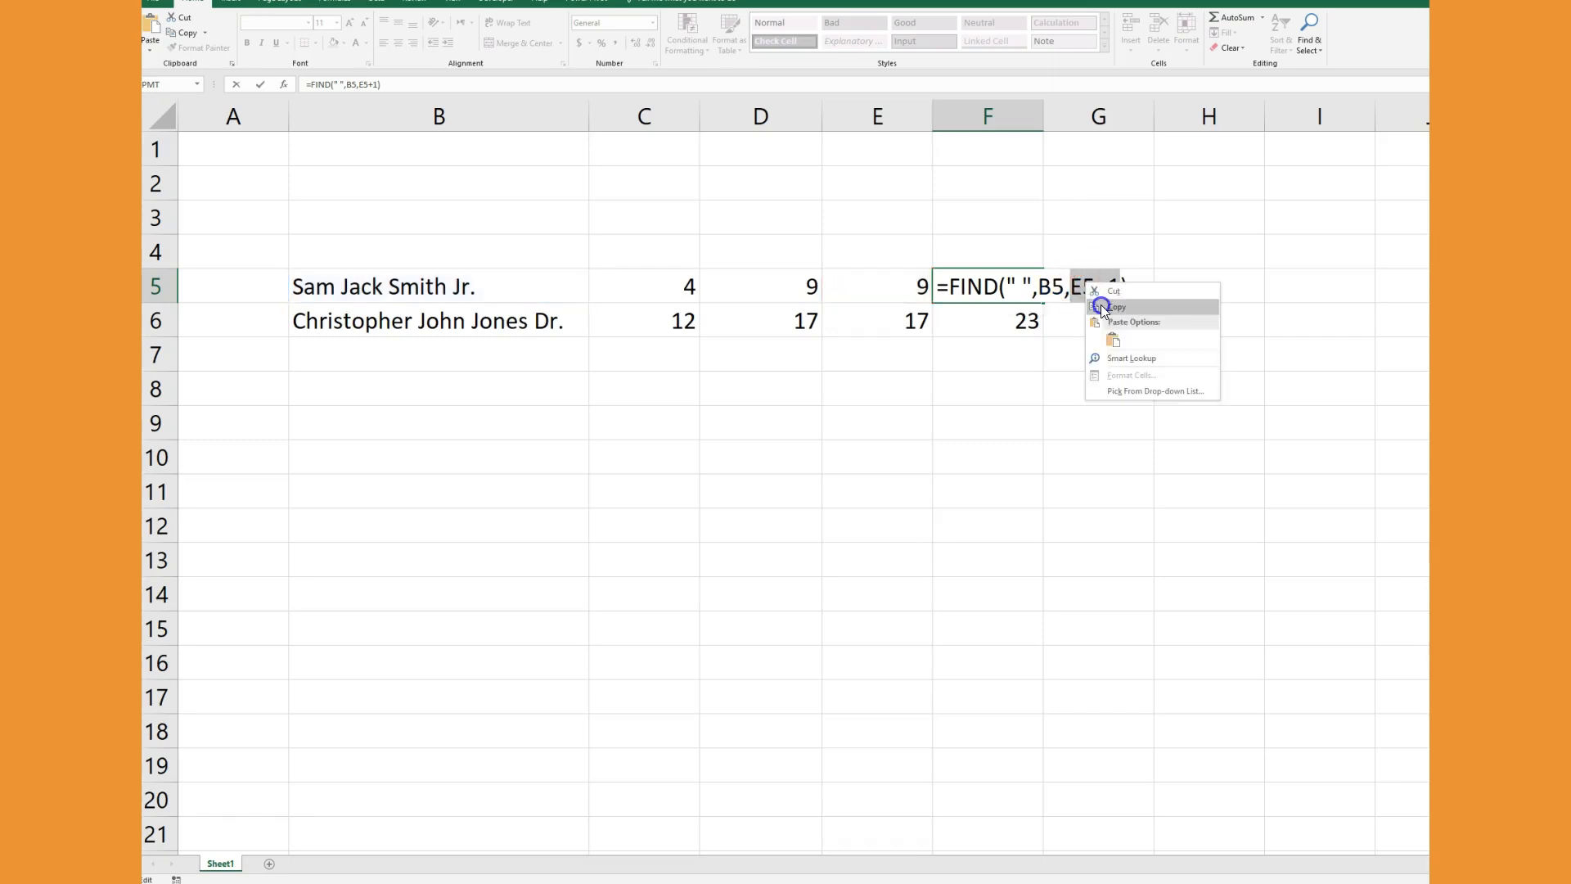
click(1113, 339)
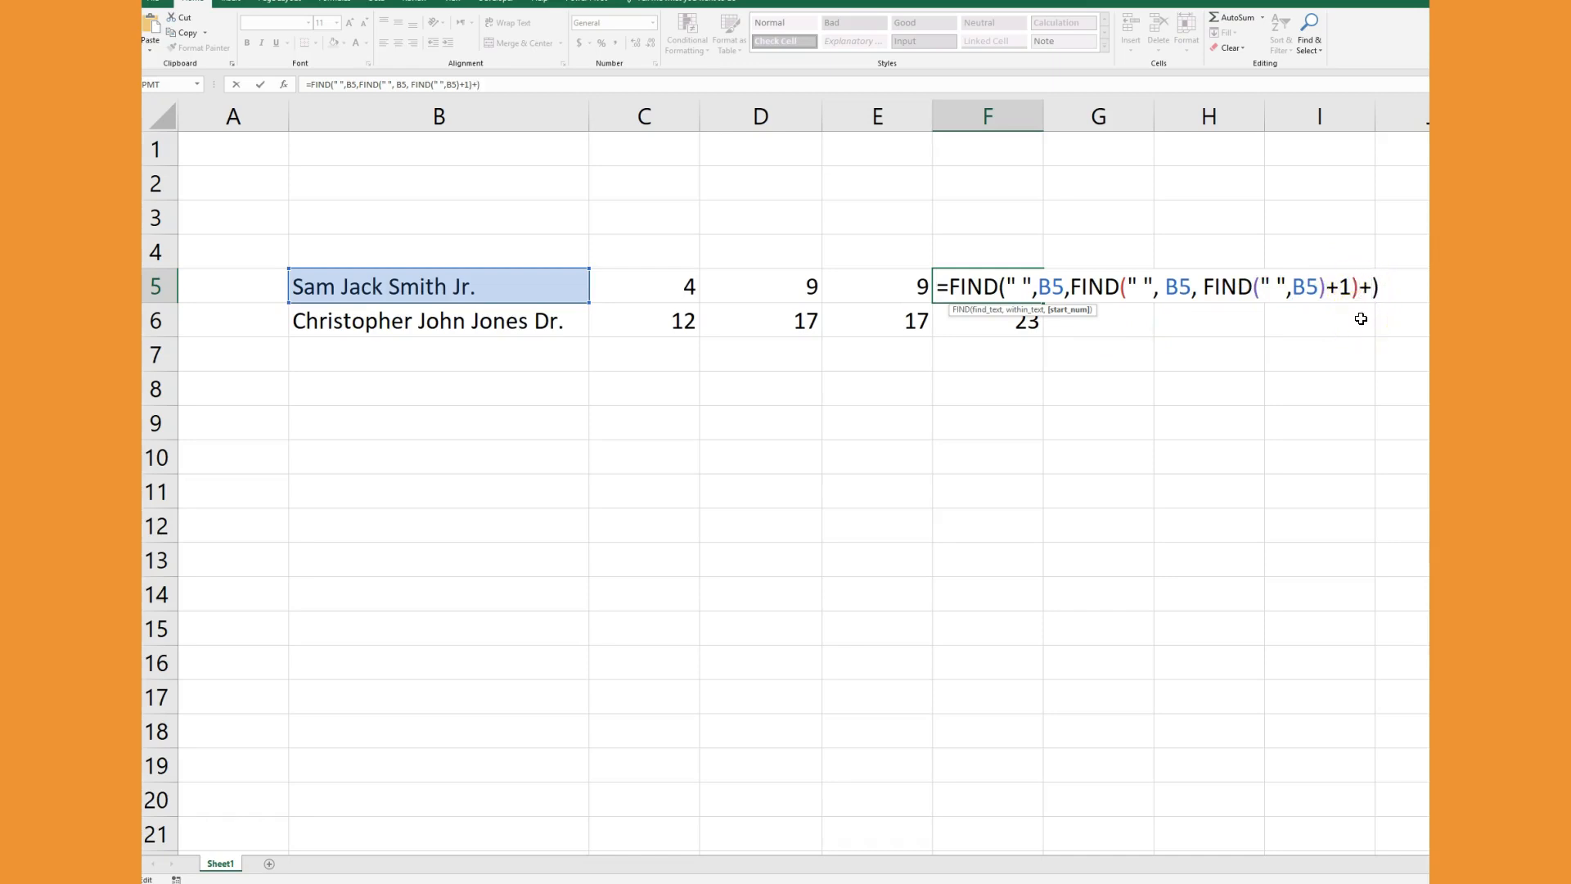
key(Return)
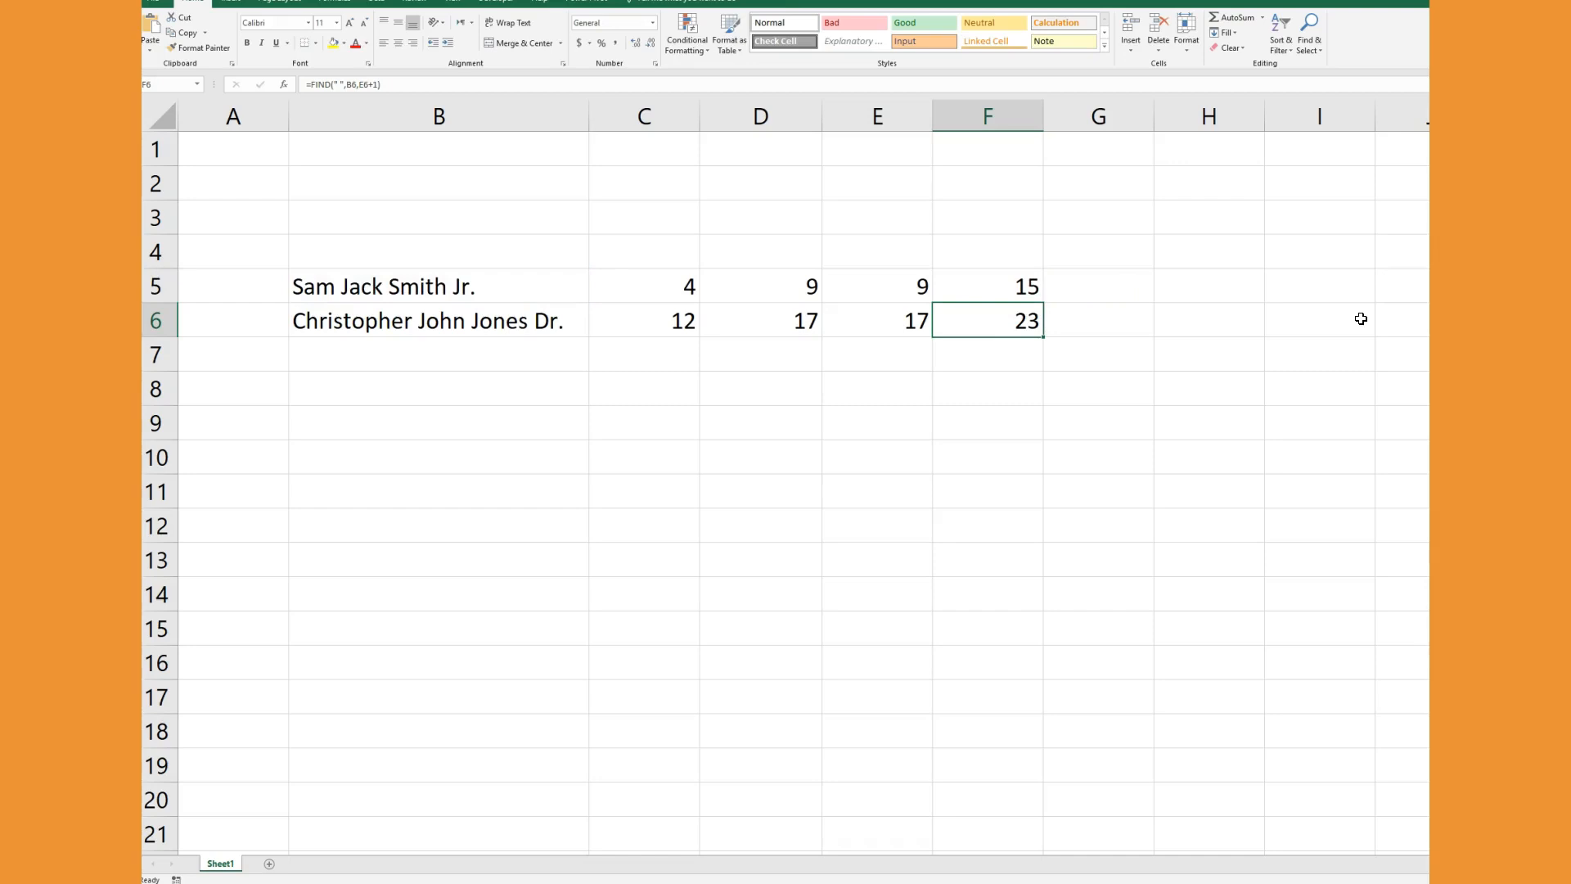
click(1021, 292)
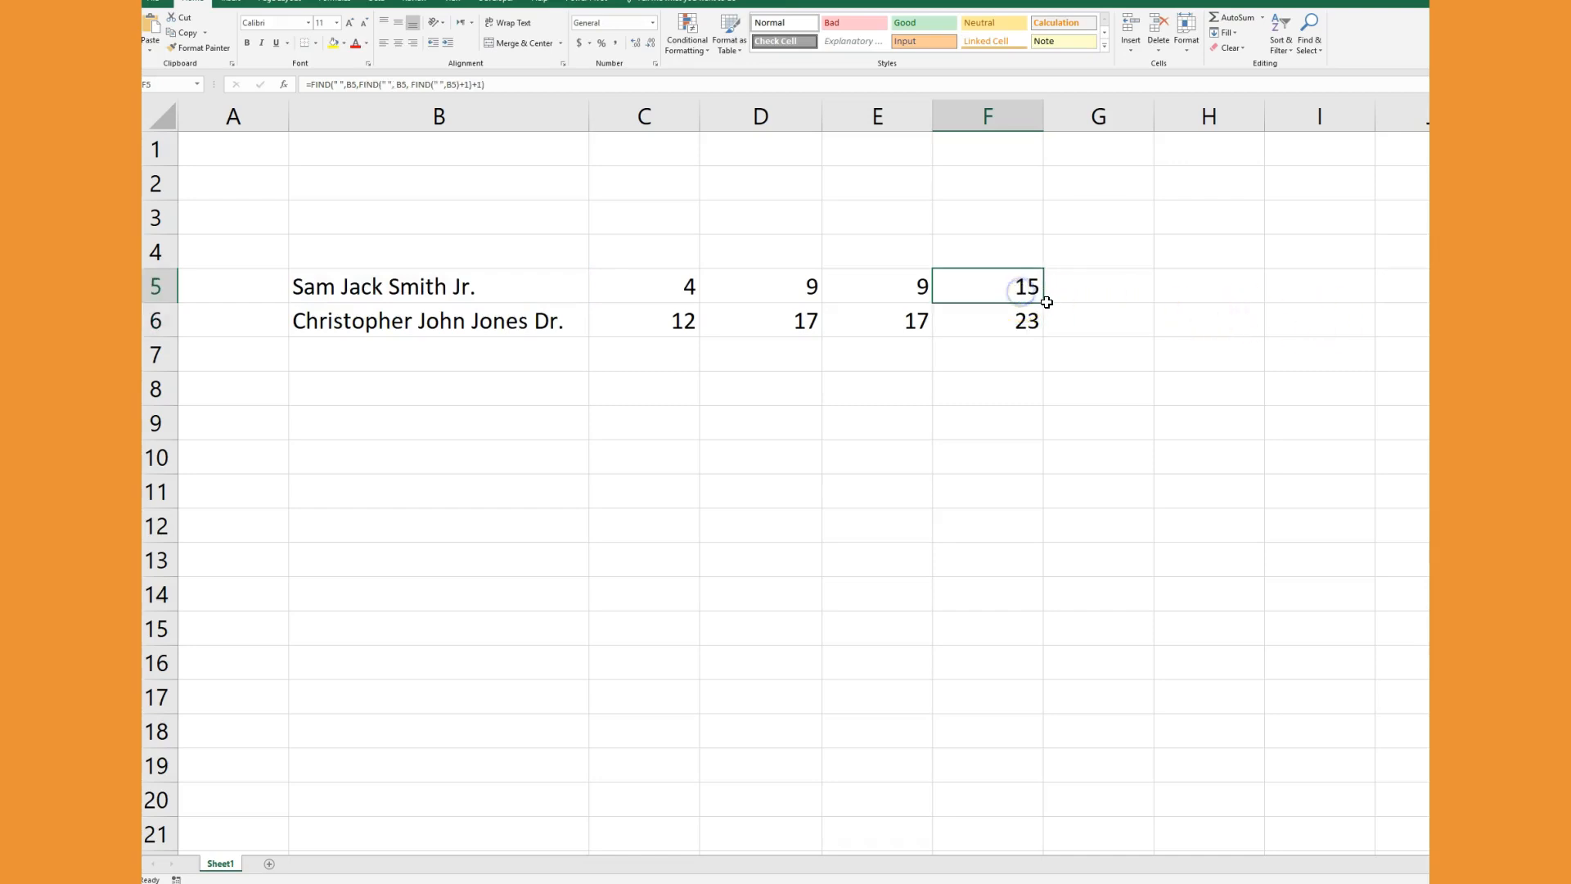
drag(1045, 303, 1043, 331)
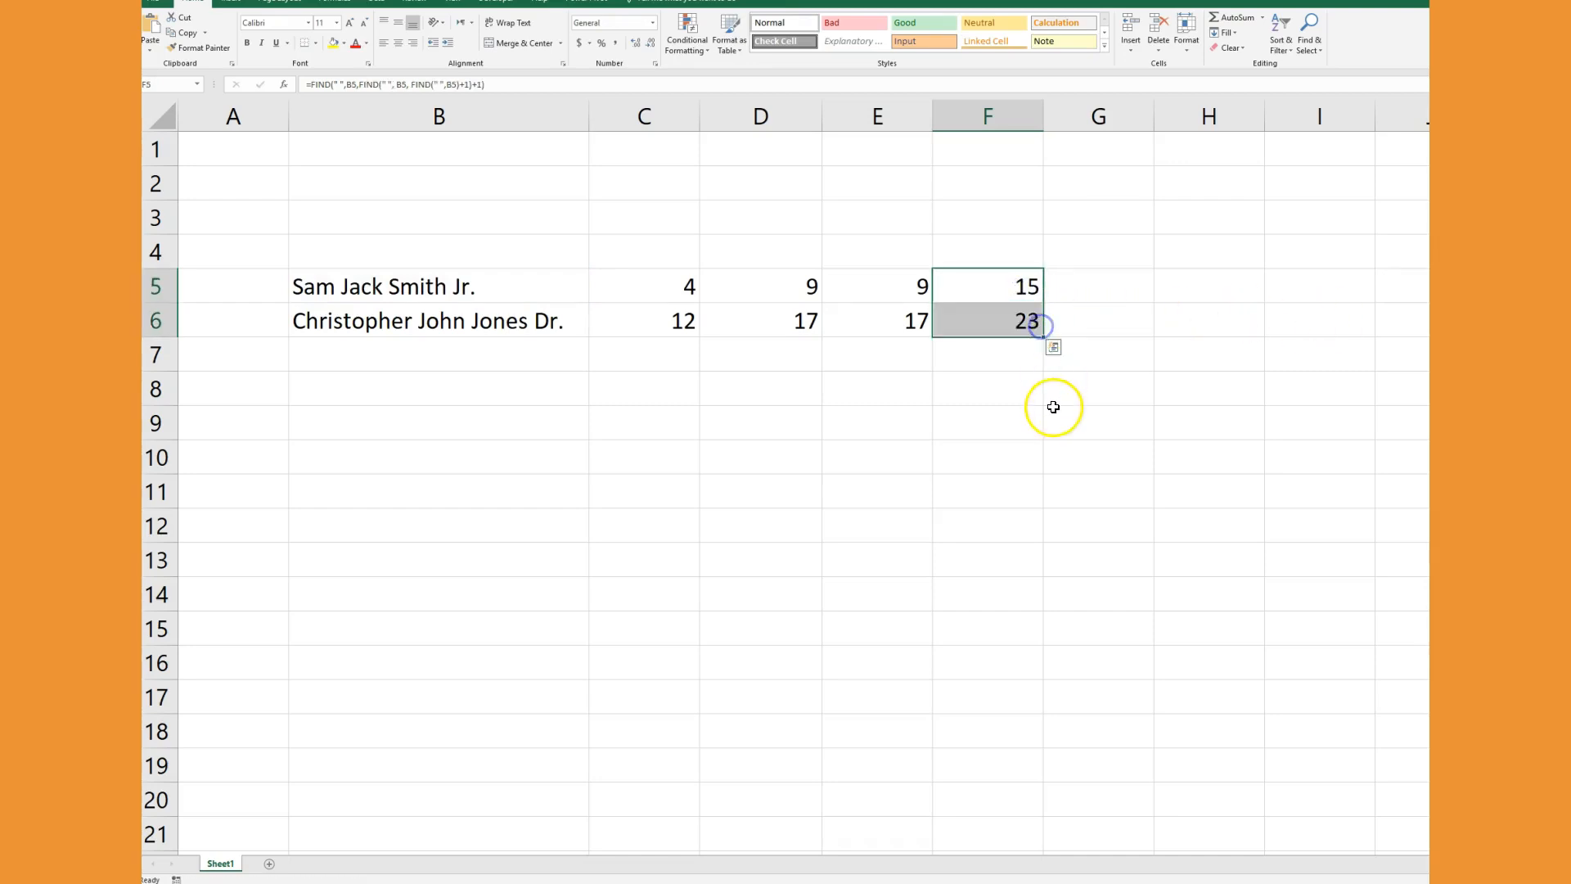
Examine the completed nested formula in F5 and the earlier formulas in C5 and D5
double_click(1007, 291)
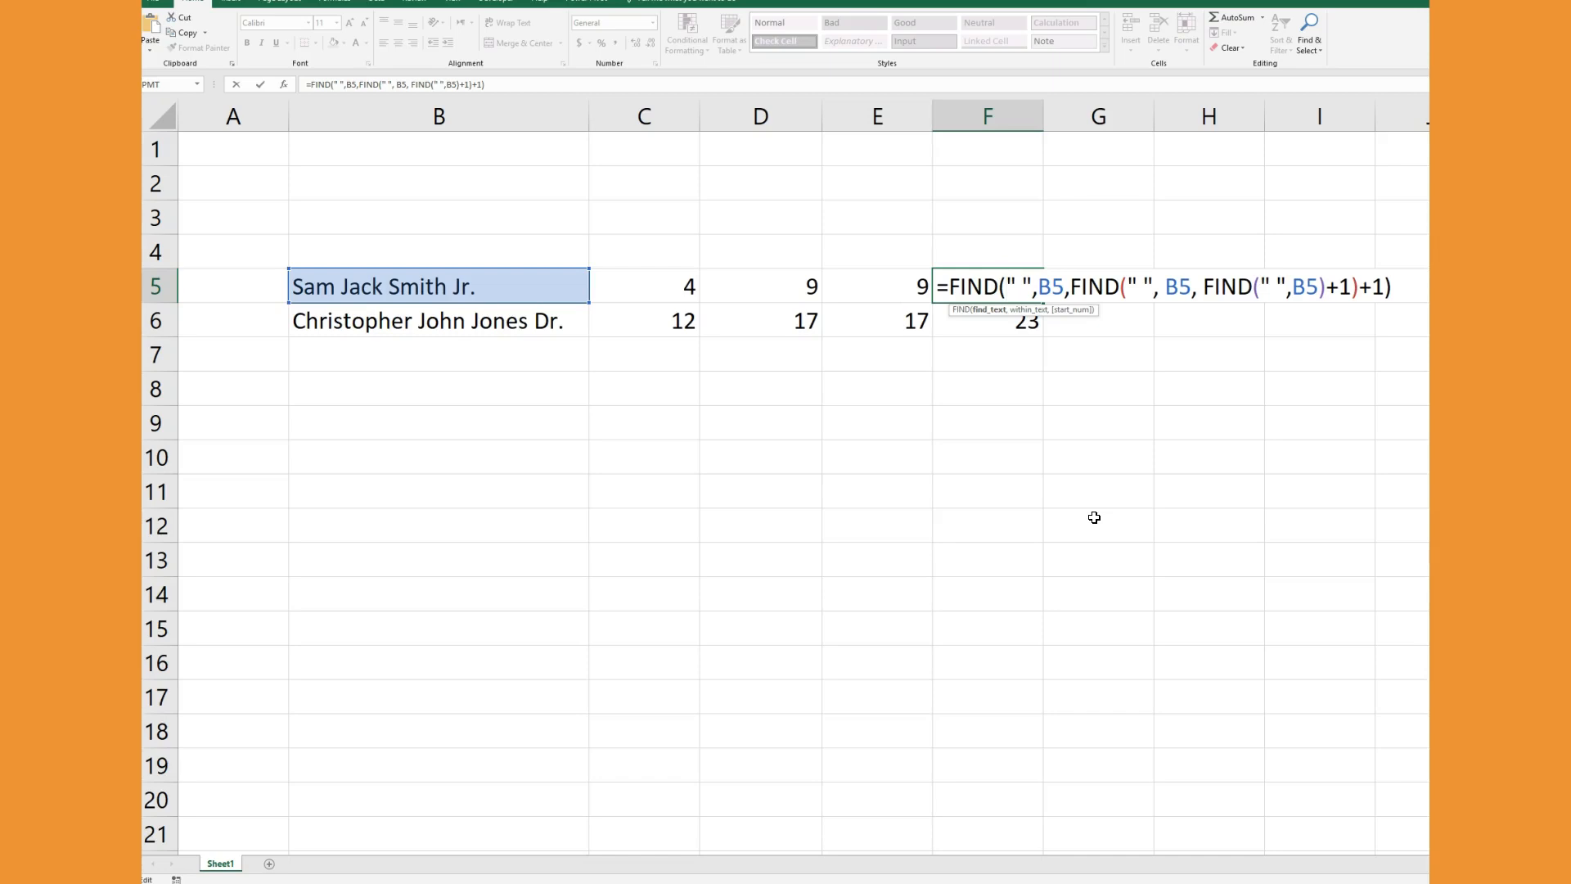
click(1181, 489)
key(Escape)
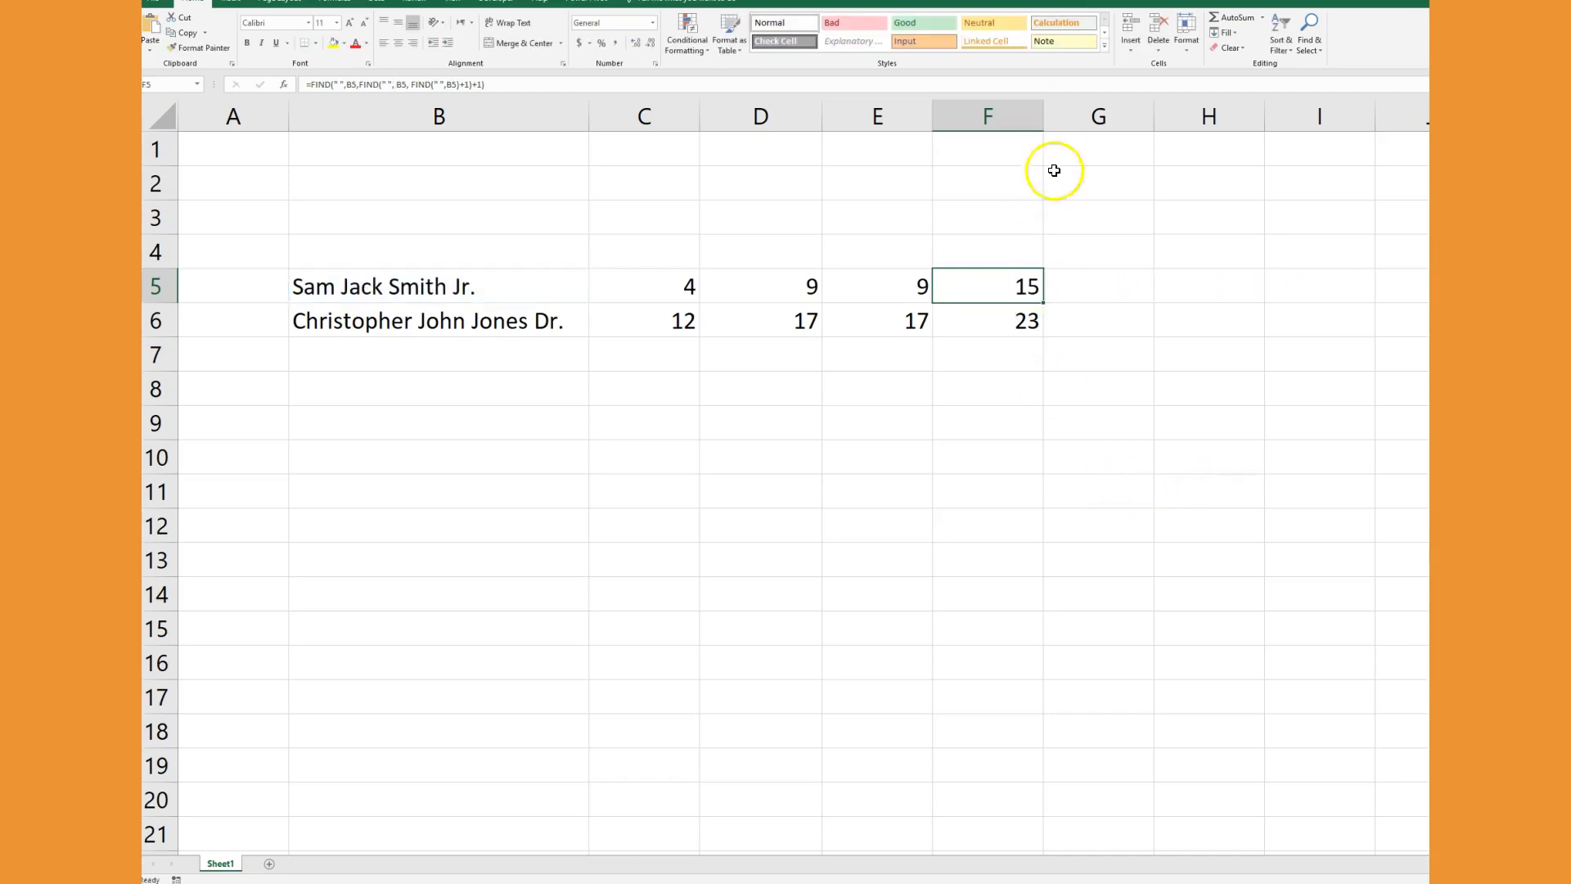
click(691, 284)
click(777, 290)
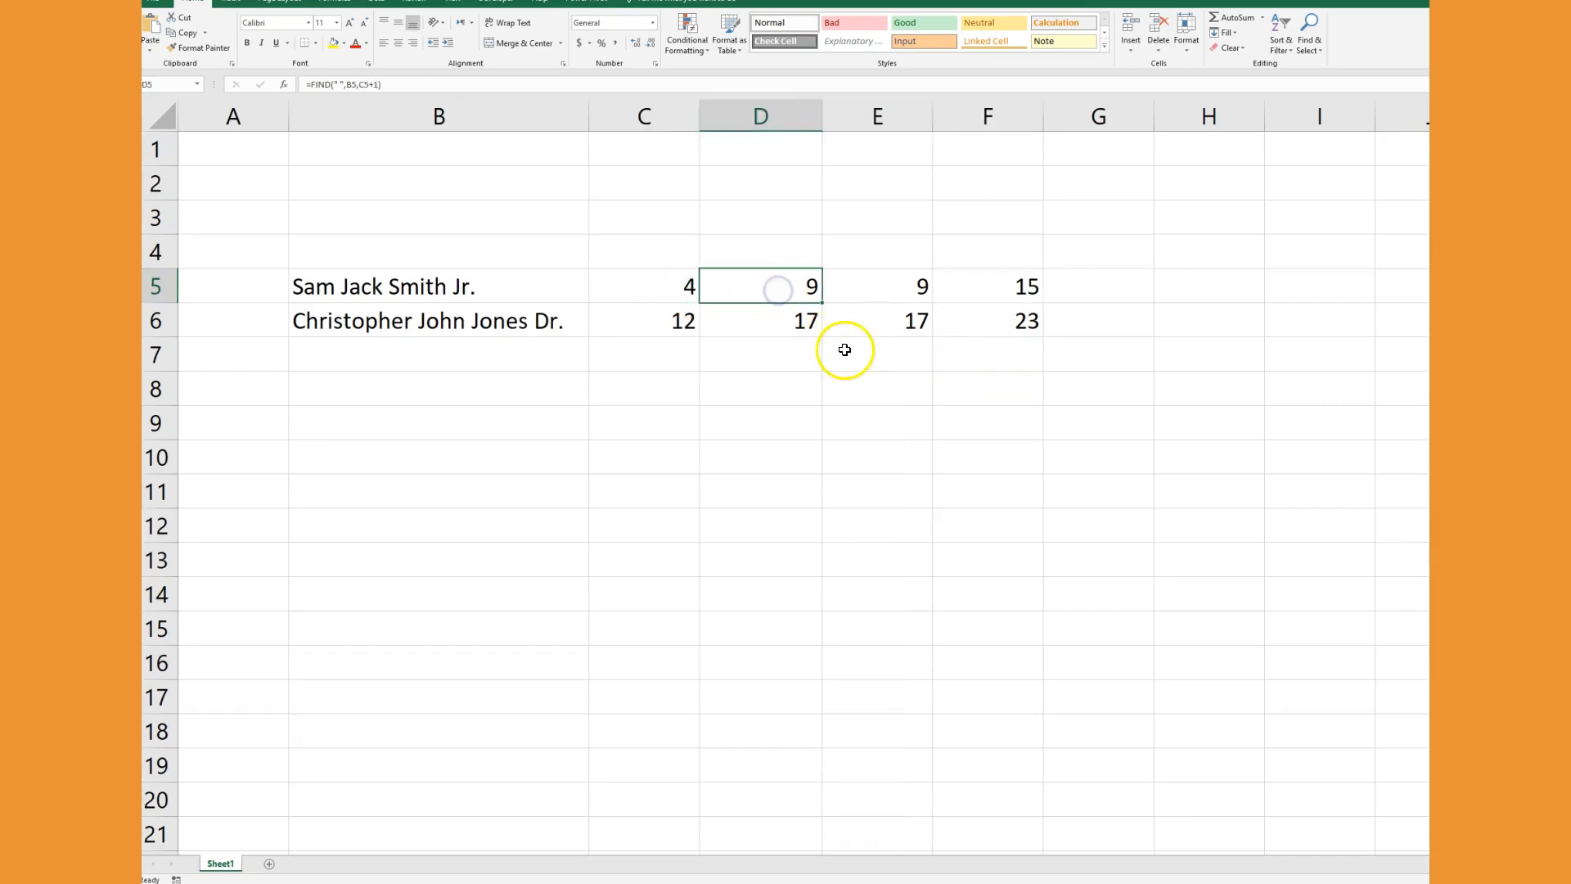
Select the whole of column E and bring up its column commands
click(892, 117)
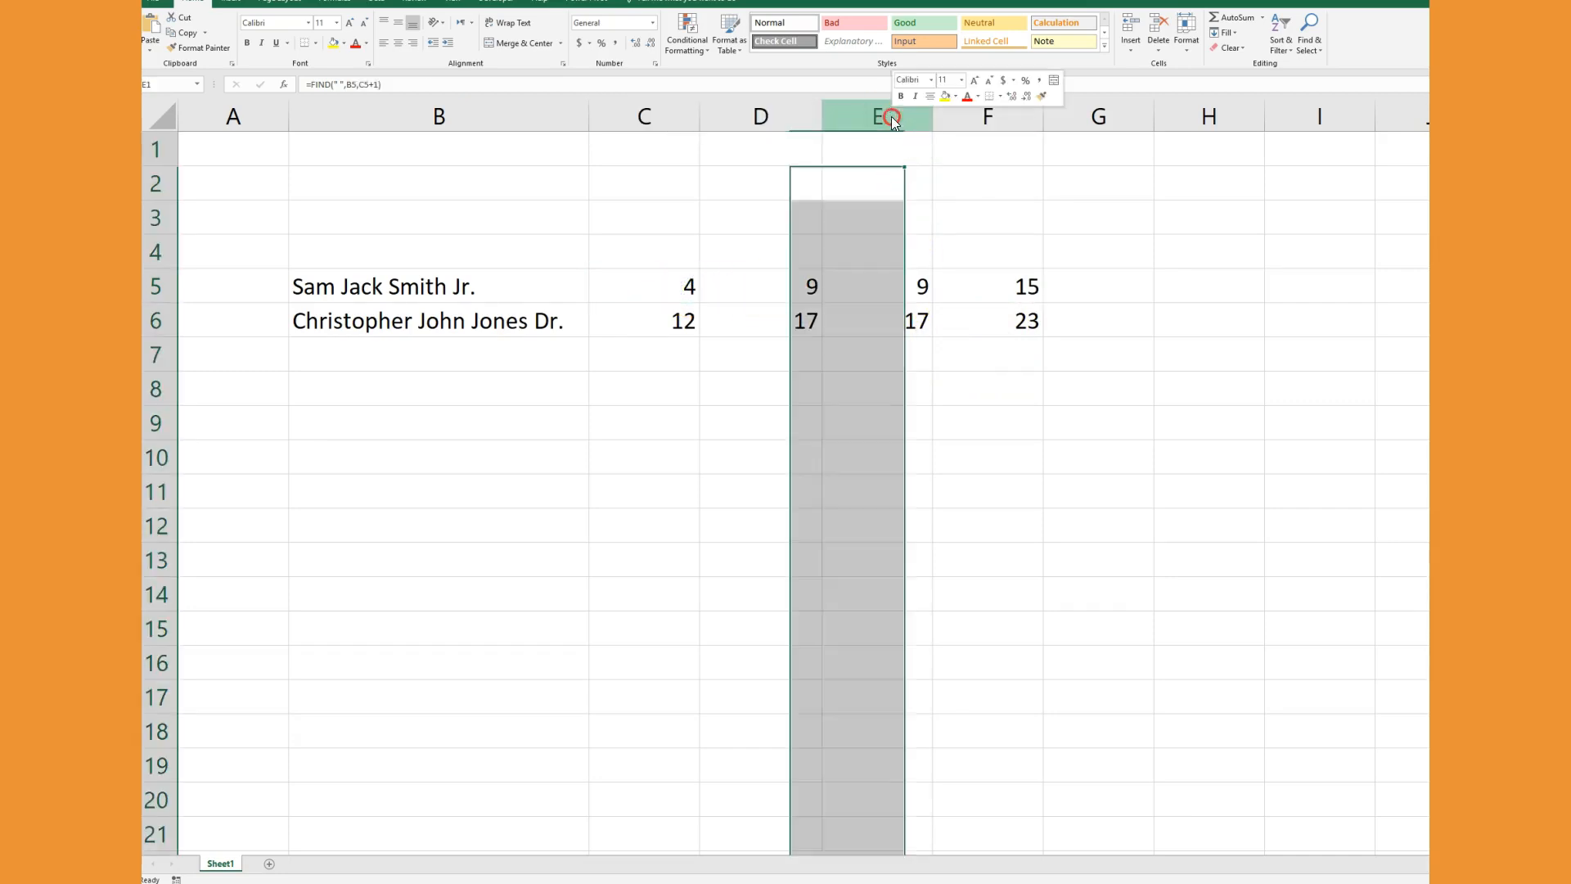
right_click(892, 122)
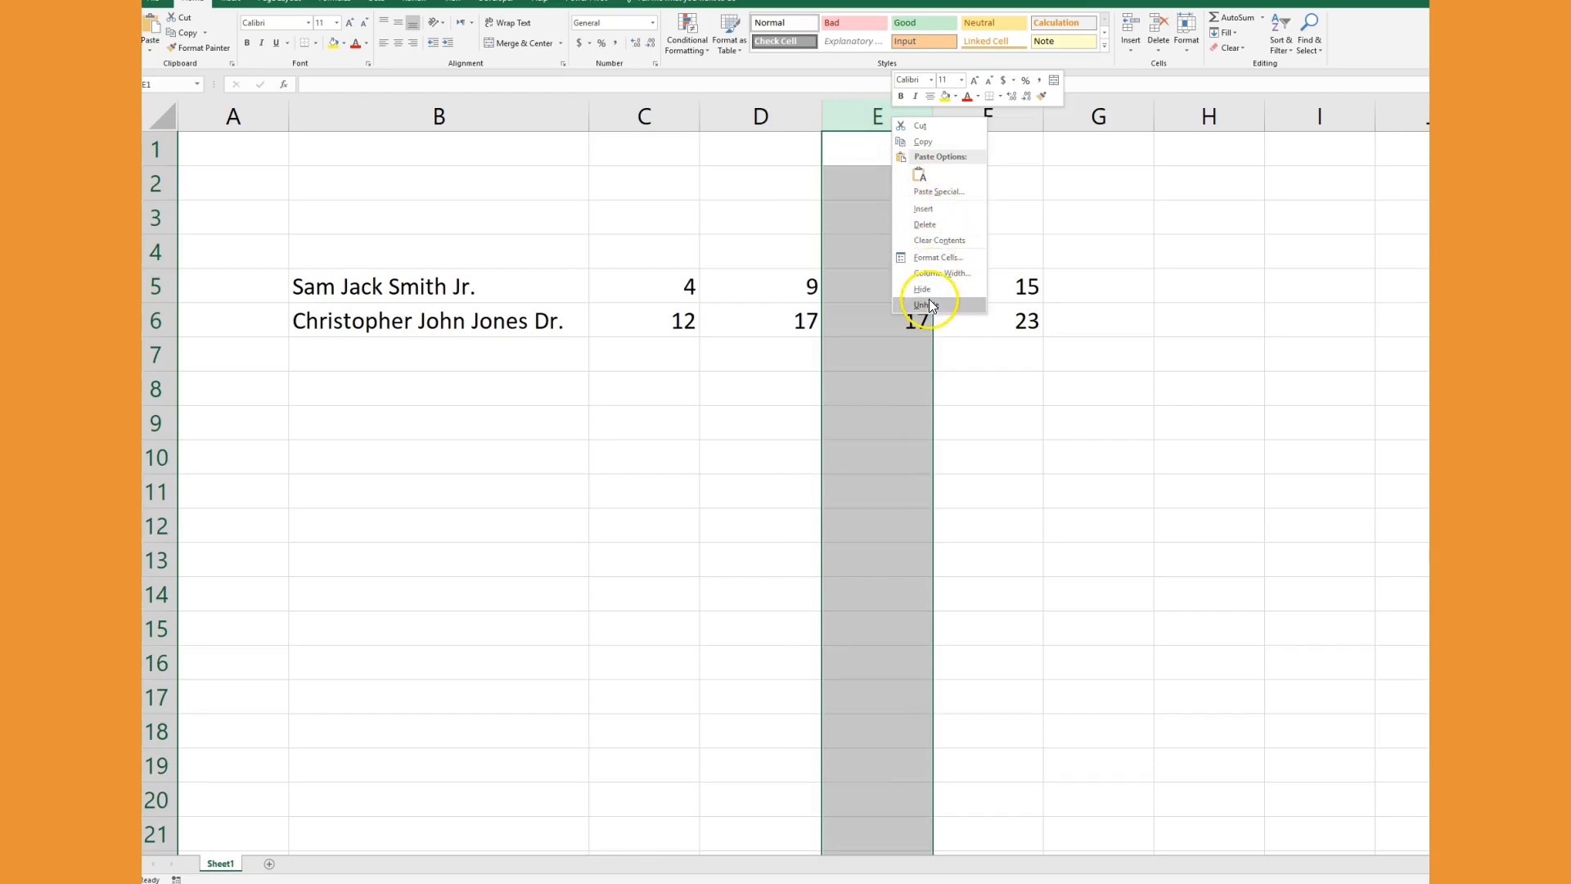